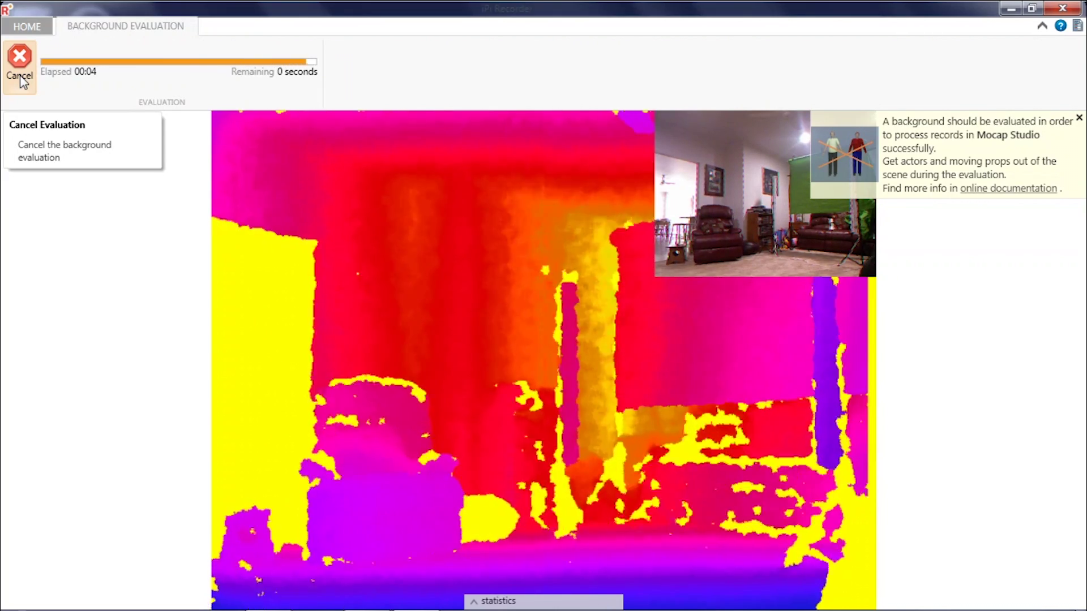
# Start recording the performance with the depth sensor once the background evaluation is finished.
pyautogui.click(218, 29)
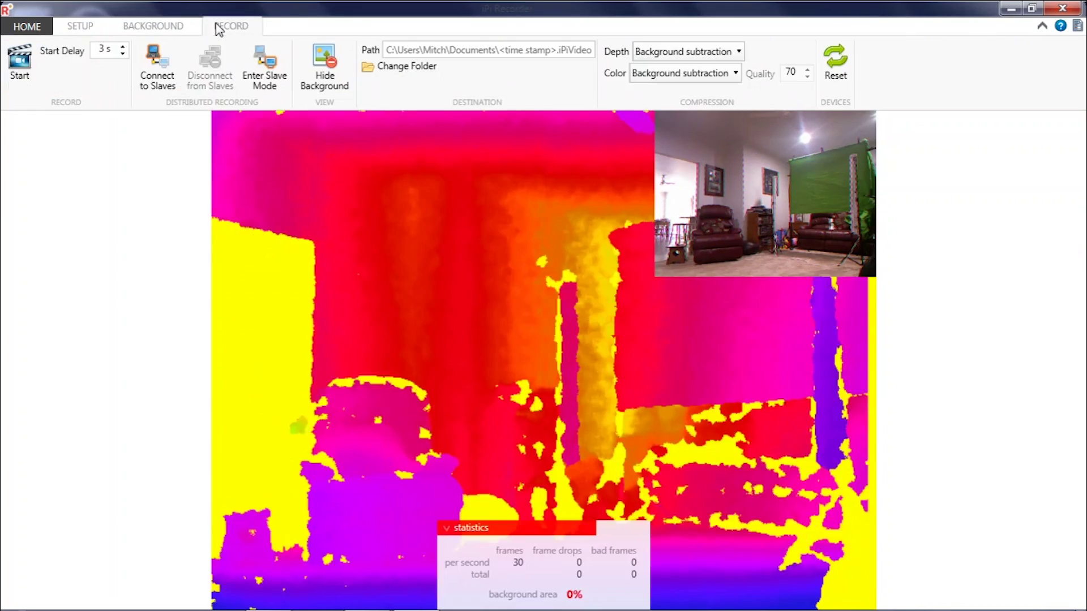
pyautogui.click(19, 65)
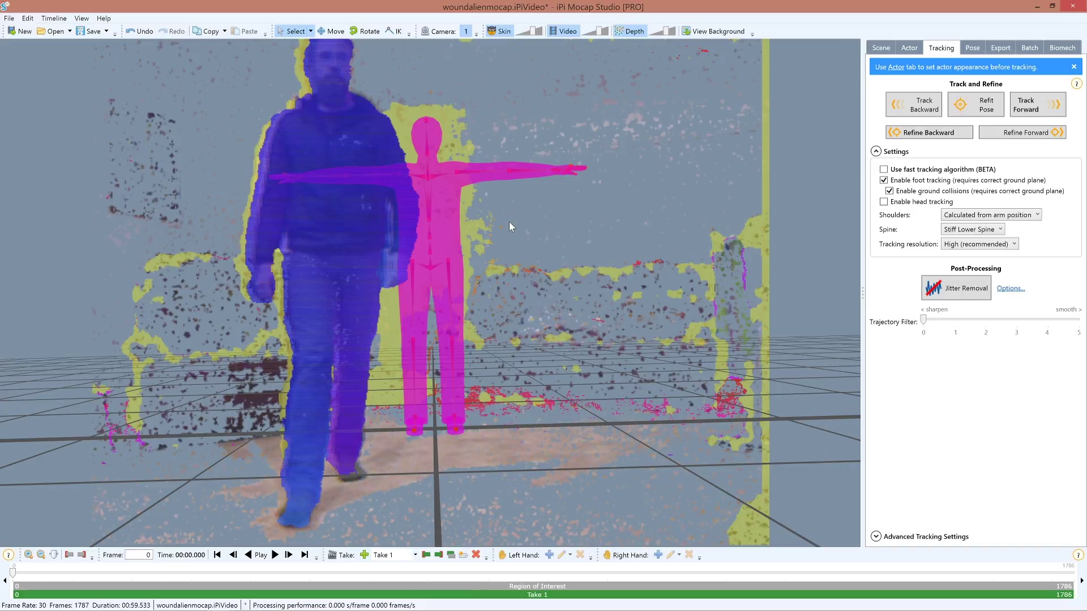
# Set the actor's height to 1.81 m and limit the take and region of interest to frames 146–451.
pyautogui.click(908, 49)
pyautogui.moveTo(1004, 114); pyautogui.dragTo(1005, 114)
pyautogui.moveTo(12, 574); pyautogui.dragTo(282, 581)
pyautogui.click(426, 555)
pyautogui.click(439, 555)
pyautogui.click(83, 556)
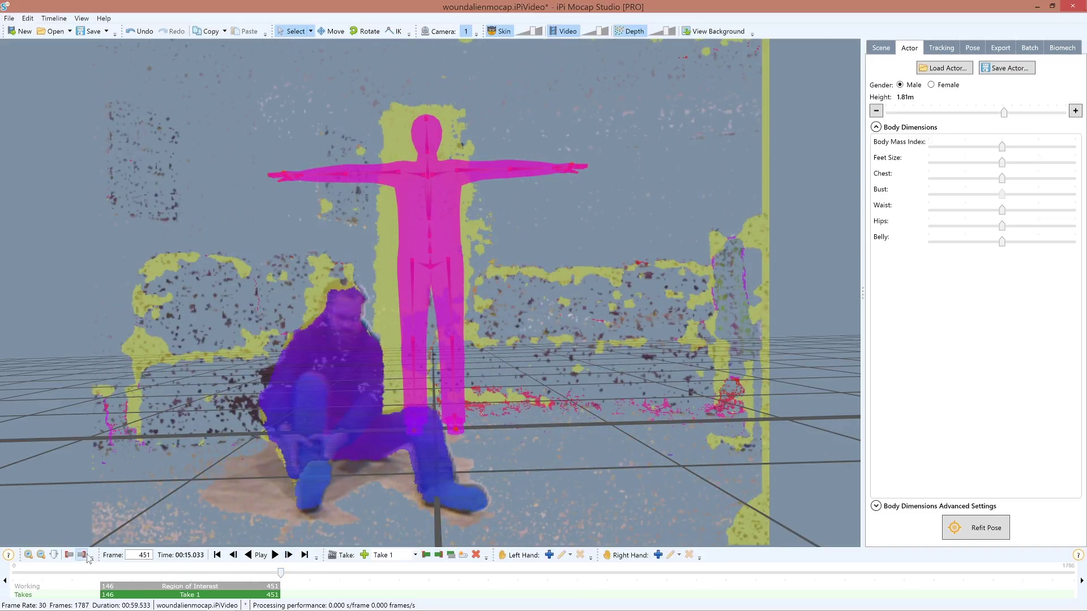
# Play the trimmed take from its first frame and return to the start.
pyautogui.click(218, 555)
pyautogui.click(274, 556)
pyautogui.click(275, 557)
pyautogui.click(217, 556)
# Move the actor model onto the performer's depth data at frame 146.
pyautogui.moveTo(558, 402); pyautogui.dragTo(346, 433, button='middle')
pyautogui.click(335, 32)
pyautogui.moveTo(439, 425); pyautogui.dragTo(332, 445)
pyautogui.moveTo(331, 444); pyautogui.dragTo(691, 429, button='middle')
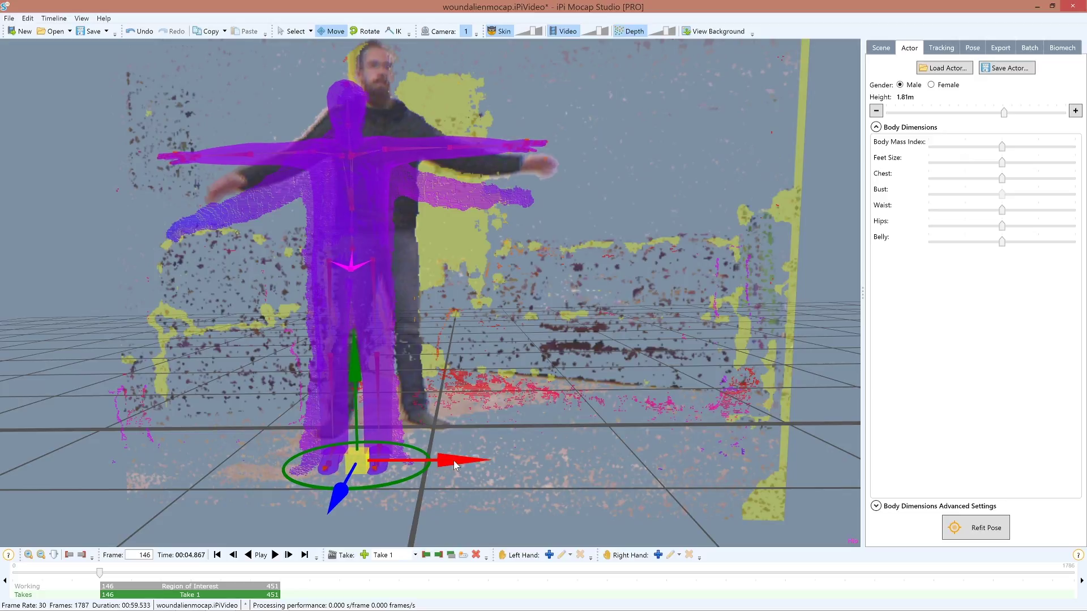
# Pose the actor's right arm with IK so that its hand matches the performer's depth data.
pyautogui.click(394, 32)
pyautogui.click(195, 152)
pyautogui.moveTo(195, 152); pyautogui.dragTo(379, 244, button='middle')
pyautogui.moveTo(298, 150); pyautogui.dragTo(300, 175)
pyautogui.moveTo(300, 176); pyautogui.dragTo(572, 218, button='middle')
pyautogui.moveTo(606, 230); pyautogui.dragTo(620, 231)
pyautogui.moveTo(620, 231); pyautogui.dragTo(199, 266, button='middle')
# Lower the actor's left hand with IK and shift it in depth to match the performer's arm.
pyautogui.click(439, 140)
pyautogui.moveTo(435, 113); pyautogui.dragTo(436, 164)
pyautogui.moveTo(436, 170); pyautogui.dragTo(272, 206, button='middle')
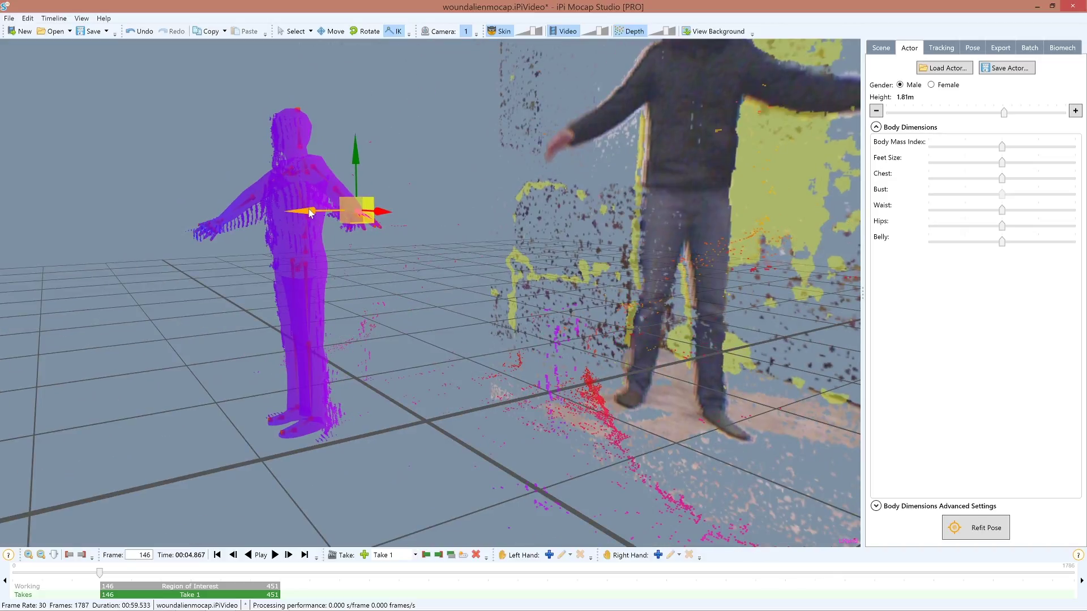
pyautogui.moveTo(308, 214); pyautogui.dragTo(300, 213)
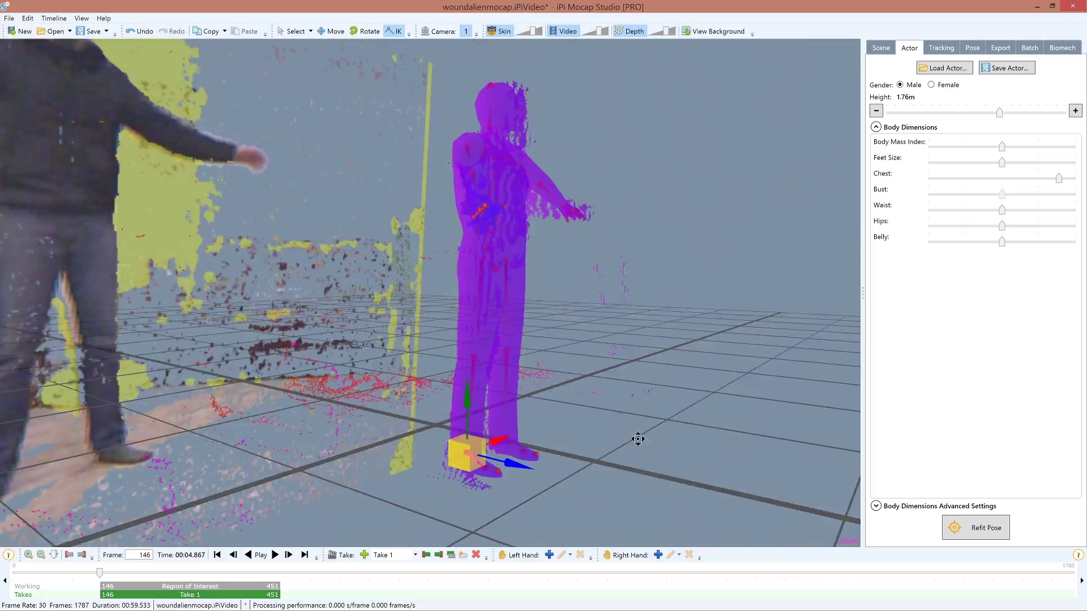
# Select the actor's left foot and track the motion forward through the take.
pyautogui.moveTo(638, 439); pyautogui.dragTo(514, 438, button='middle')
pyautogui.click(397, 455)
pyautogui.click(941, 48)
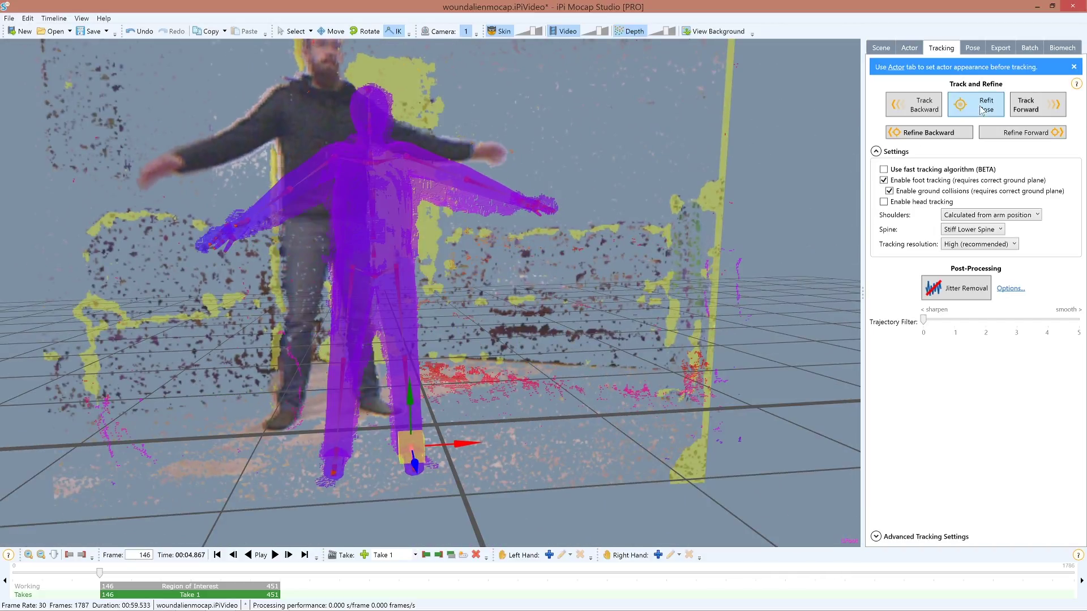
pyautogui.click(1030, 111)
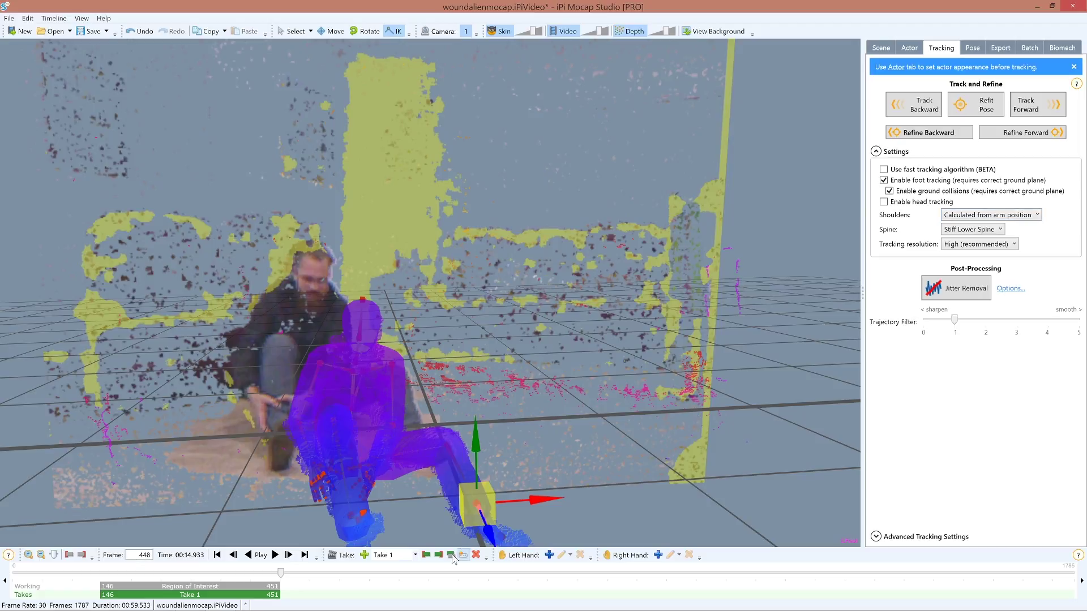
# Play back the tracked take from its first frame and apply jitter removal to the motion.
pyautogui.click(218, 556)
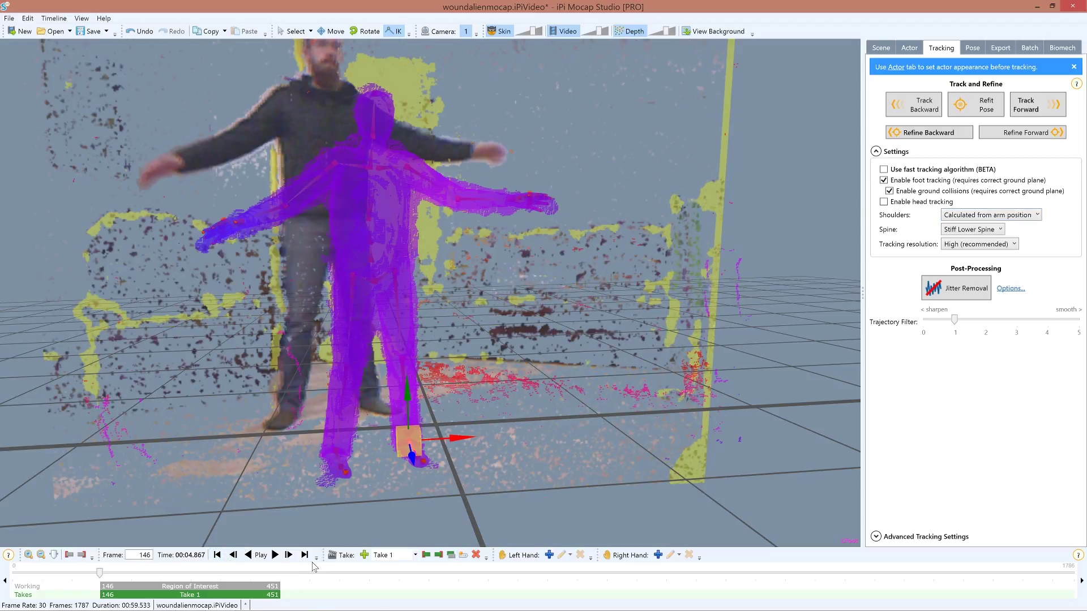
pyautogui.click(276, 556)
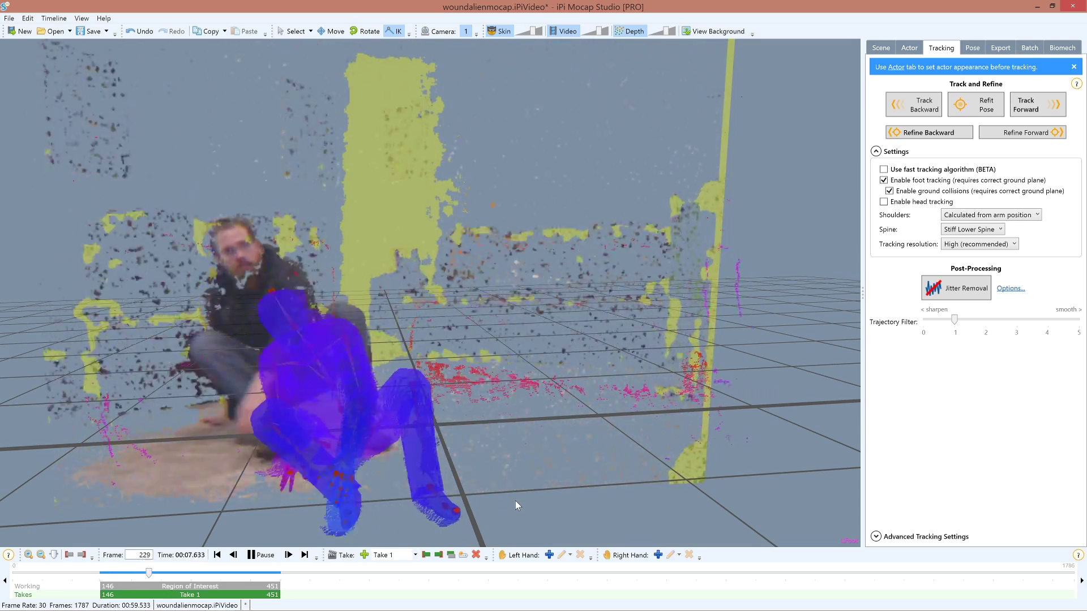
pyautogui.click(262, 555)
pyautogui.click(965, 289)
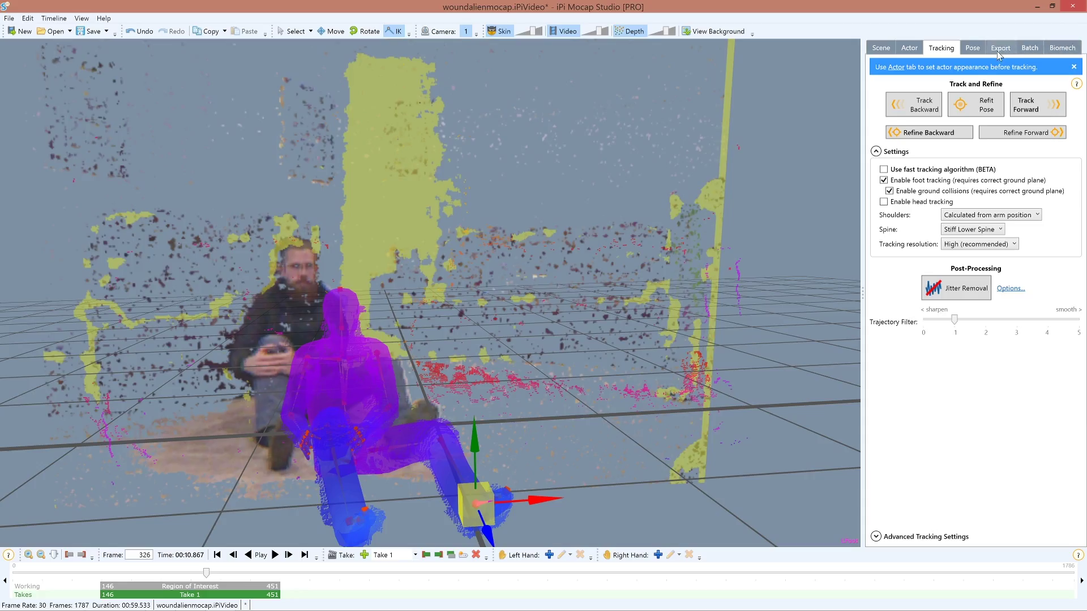
# At the take's first frame, import Untitled 1.fbx from the Mocap tutorial folder as the export's target character.
pyautogui.click(999, 50)
pyautogui.click(219, 555)
pyautogui.click(970, 68)
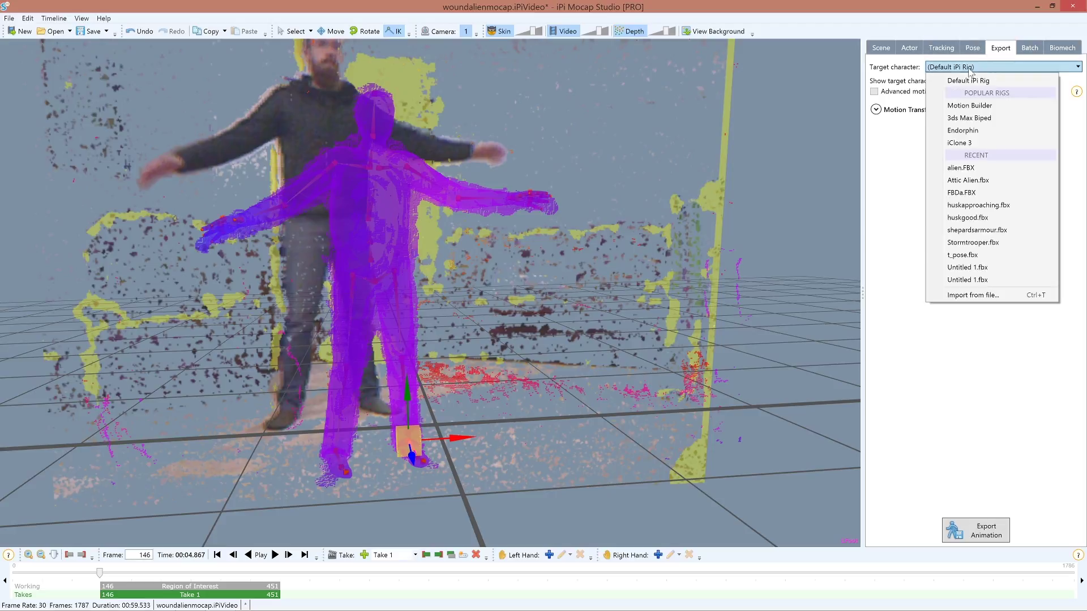
pyautogui.click(973, 295)
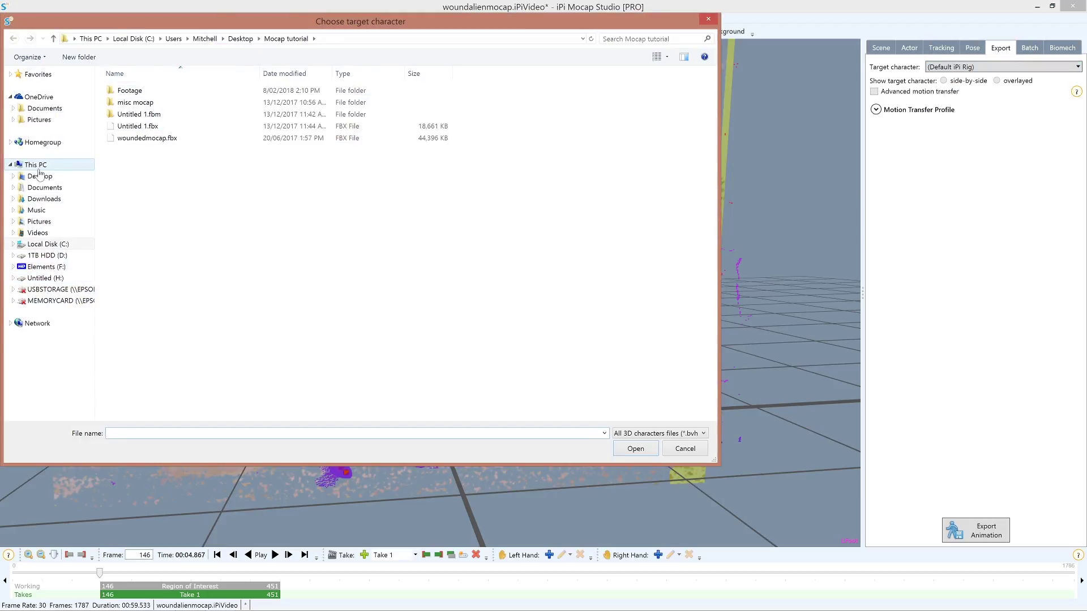
pyautogui.doubleClick(316, 102)
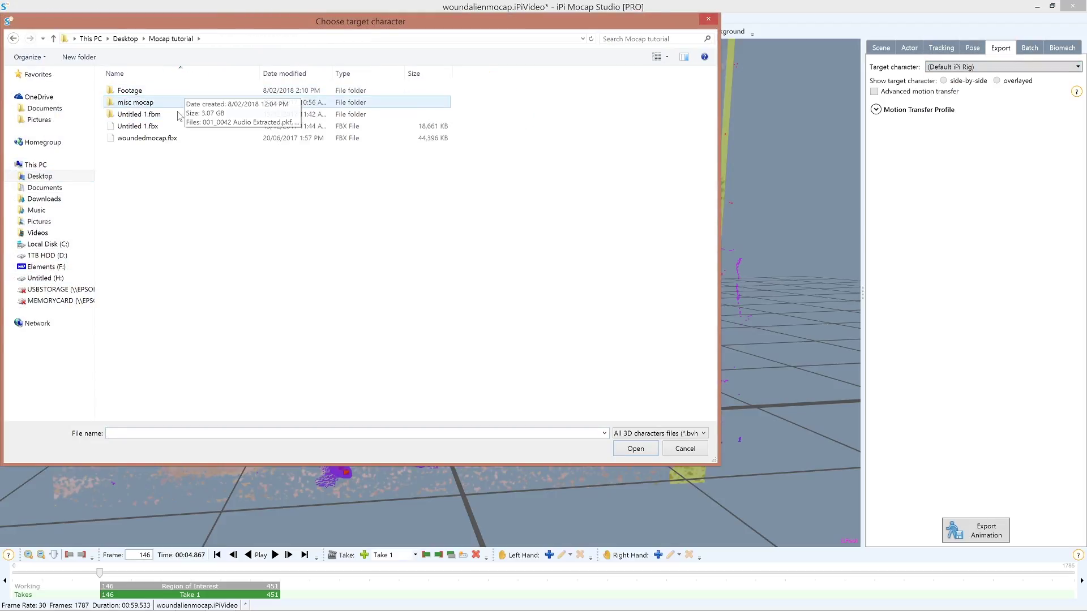
pyautogui.doubleClick(141, 137)
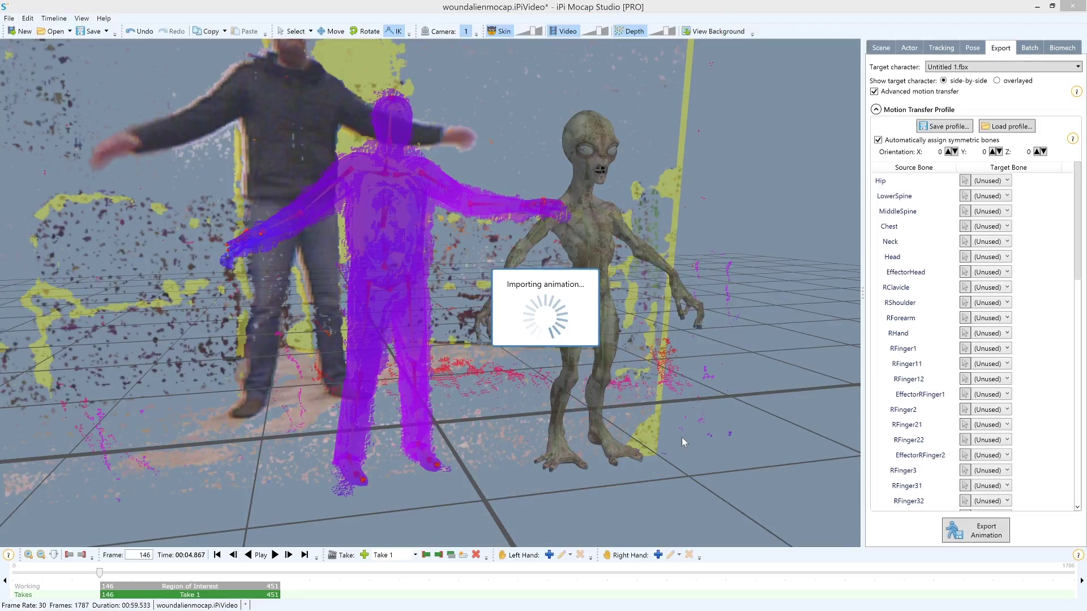
pyautogui.moveTo(718, 385); pyautogui.dragTo(707, 441, button='right')
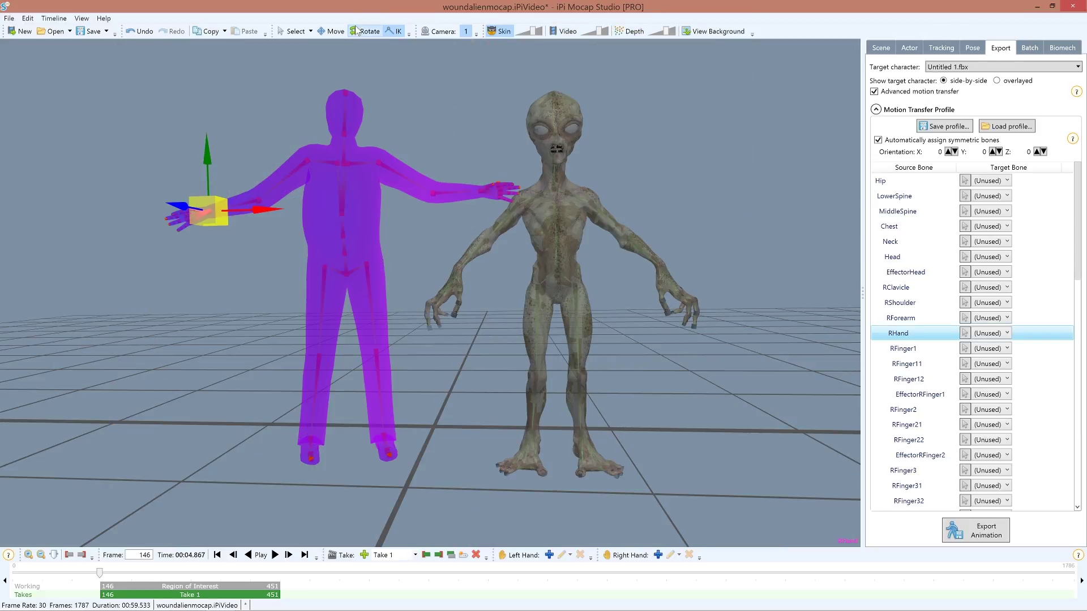
# Map Hip, LowerSpine, MiddleSpine, Chest and Neck to the alien's Bip01_Spine, Spine1, Spine2, Neck and Head bones.
pyautogui.click(306, 31)
pyautogui.click(884, 182)
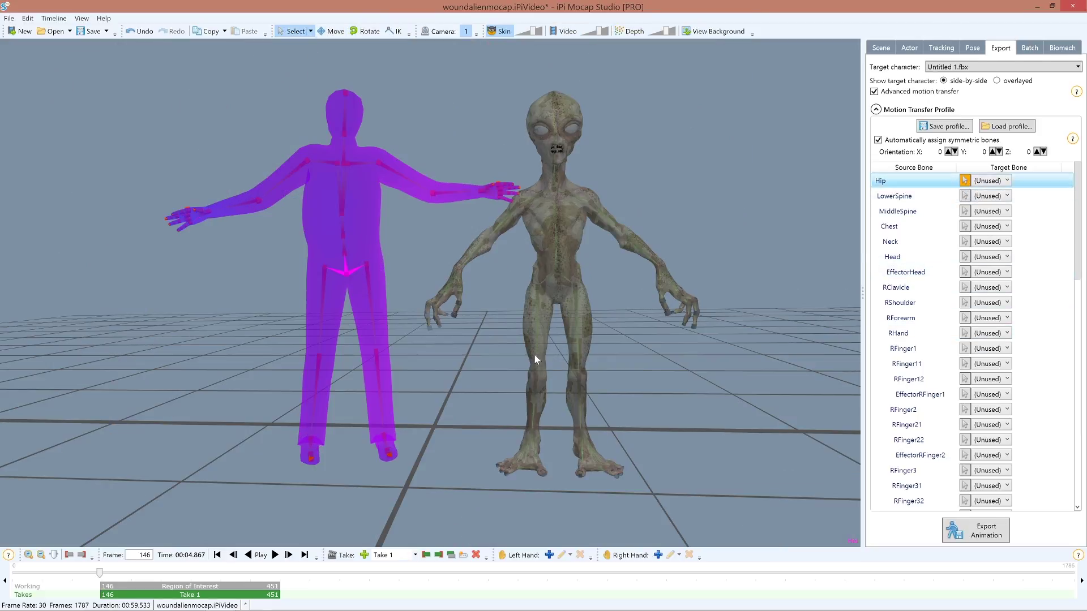
pyautogui.click(559, 274)
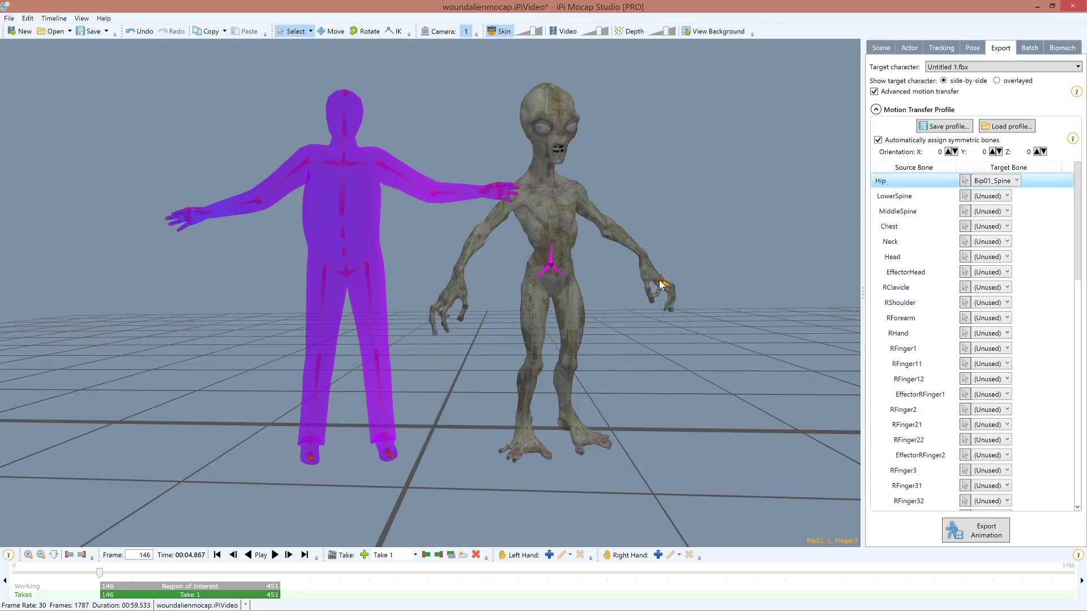
pyautogui.click(939, 197)
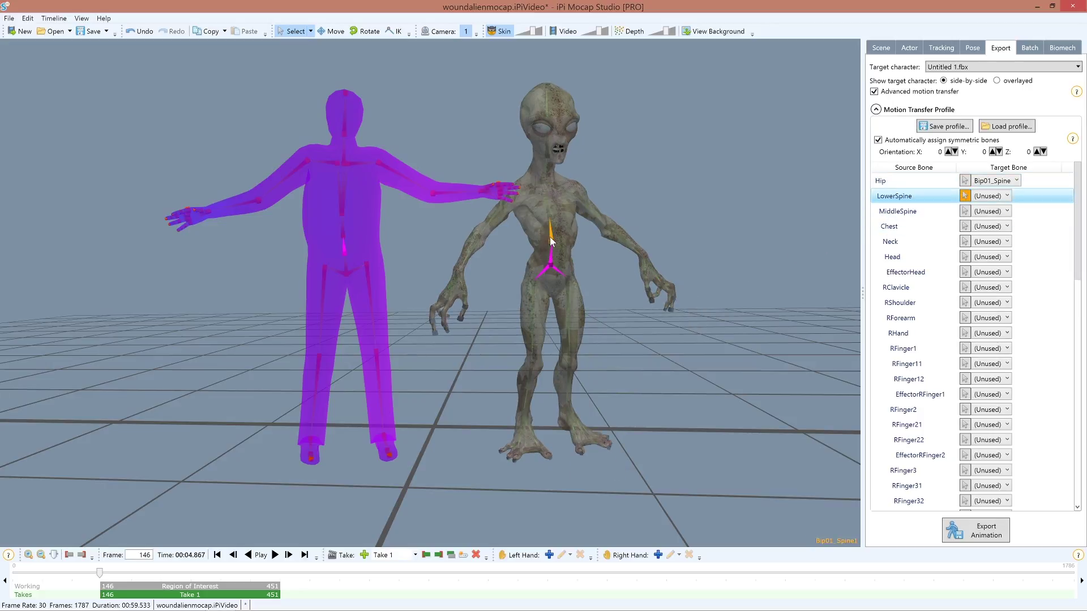
pyautogui.click(904, 213)
pyautogui.click(547, 207)
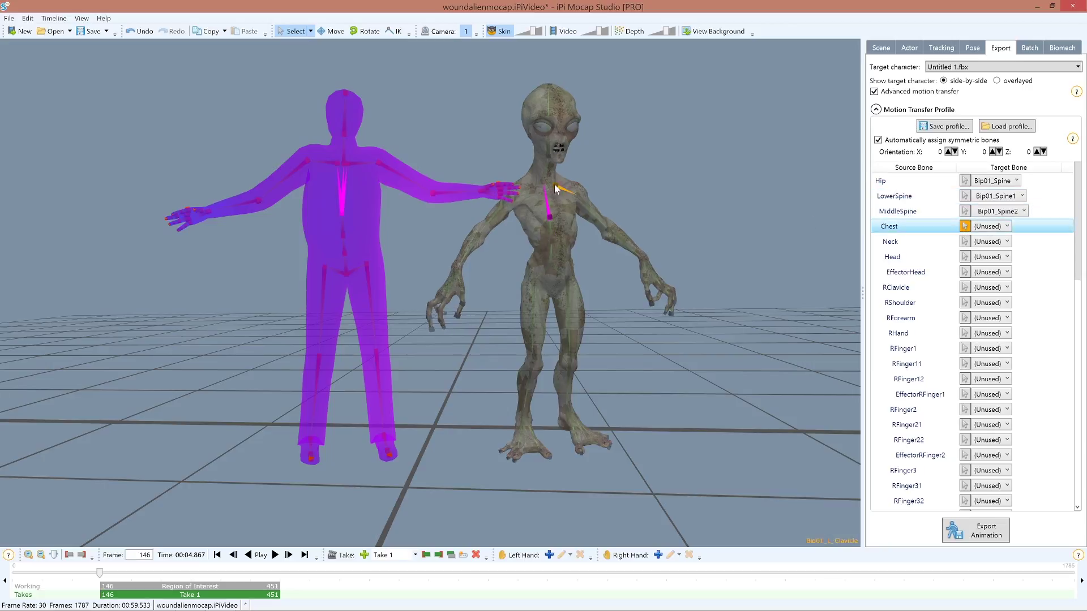
pyautogui.click(545, 173)
pyautogui.click(550, 144)
# Map RClavicle, RShoulder, RForearm and RHand to the alien's matching right clavicle, upper arm, forearm and hand bones.
pyautogui.click(525, 185)
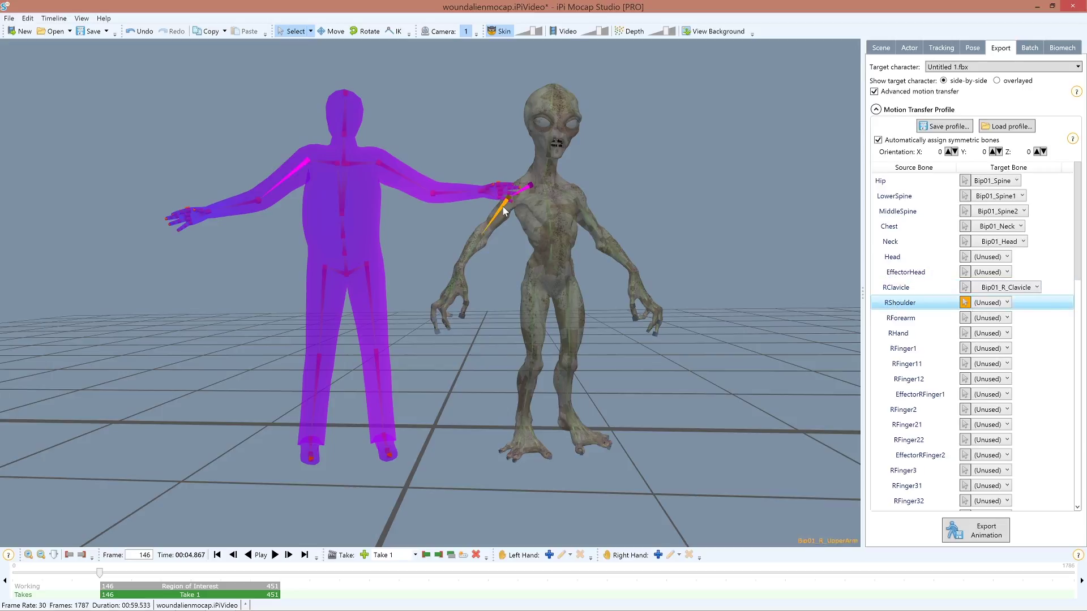
pyautogui.click(503, 206)
pyautogui.click(965, 318)
pyautogui.click(444, 184)
pyautogui.click(965, 333)
pyautogui.click(406, 202)
# Map RThigh, RShin and RFoot to the alien's Bip01_R_Thigh, Bip01_R_Calf and Bip01_R_Foot bones.
pyautogui.scroll(-12, 947, 372)
pyautogui.scroll(-1, 947, 373)
pyautogui.click(965, 424)
pyautogui.click(531, 288)
pyautogui.click(965, 440)
pyautogui.click(517, 395)
pyautogui.click(965, 455)
pyautogui.click(513, 441)
# Play the motion transferred to the alien up close and export the animation to the Desktop as woundalienmocap.fbx.
pyautogui.moveTo(492, 371); pyautogui.dragTo(481, 403, button='right')
pyautogui.click(275, 556)
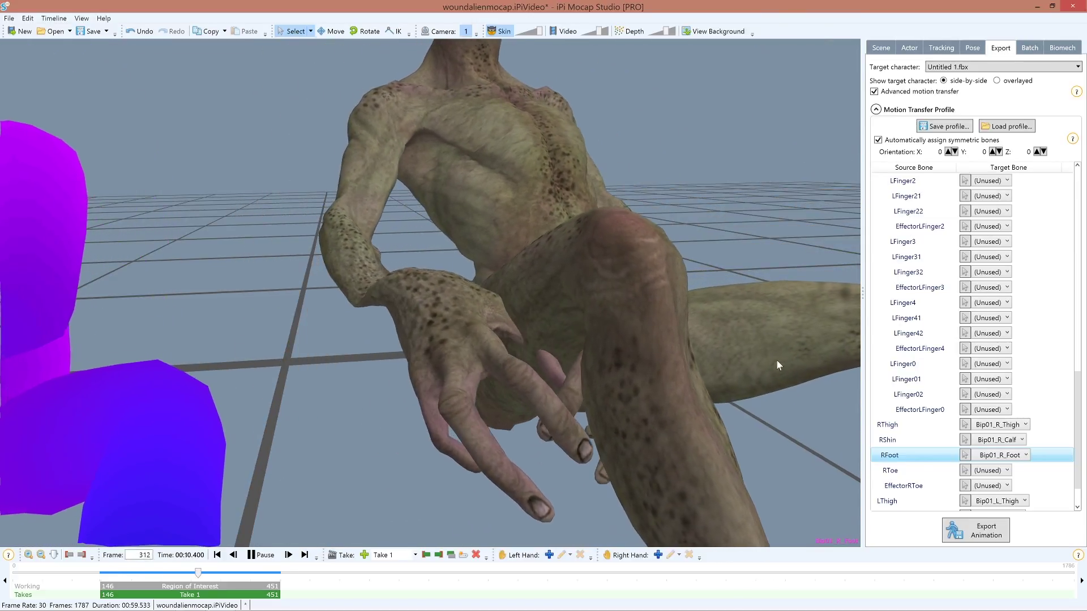
pyautogui.moveTo(791, 401); pyautogui.dragTo(647, 362, button='middle')
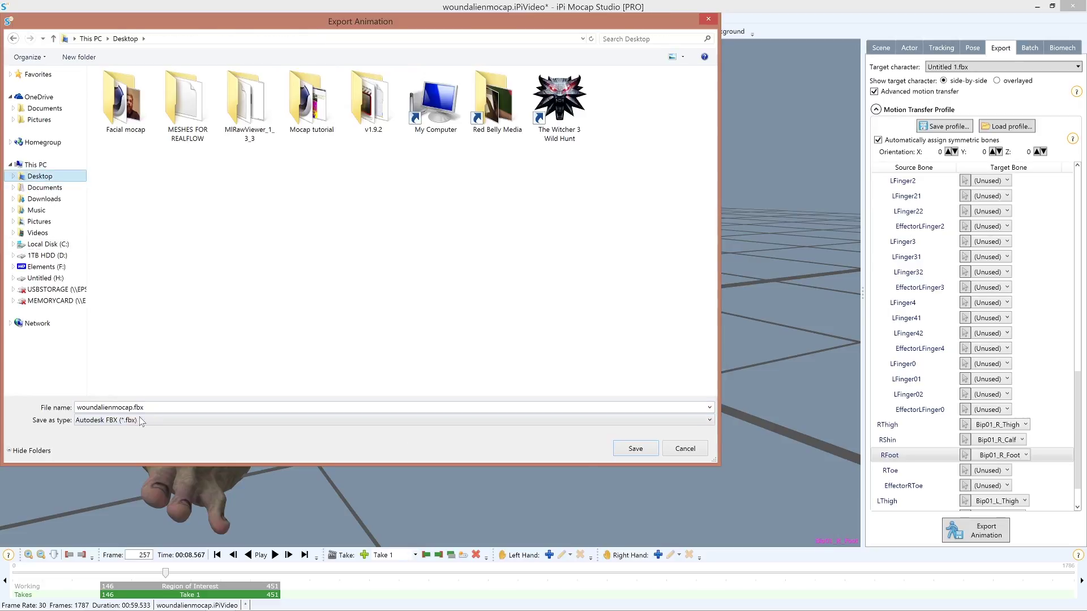
pyautogui.click(630, 450)
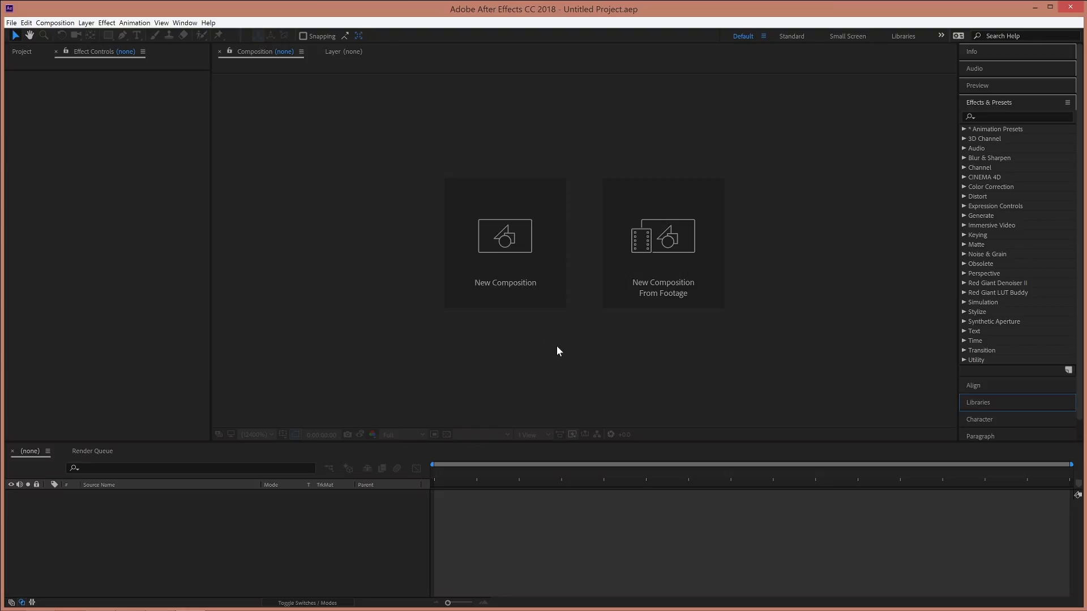
# Import the A006.mp4 footage and create a composition from it.
pyautogui.click(135, 280)
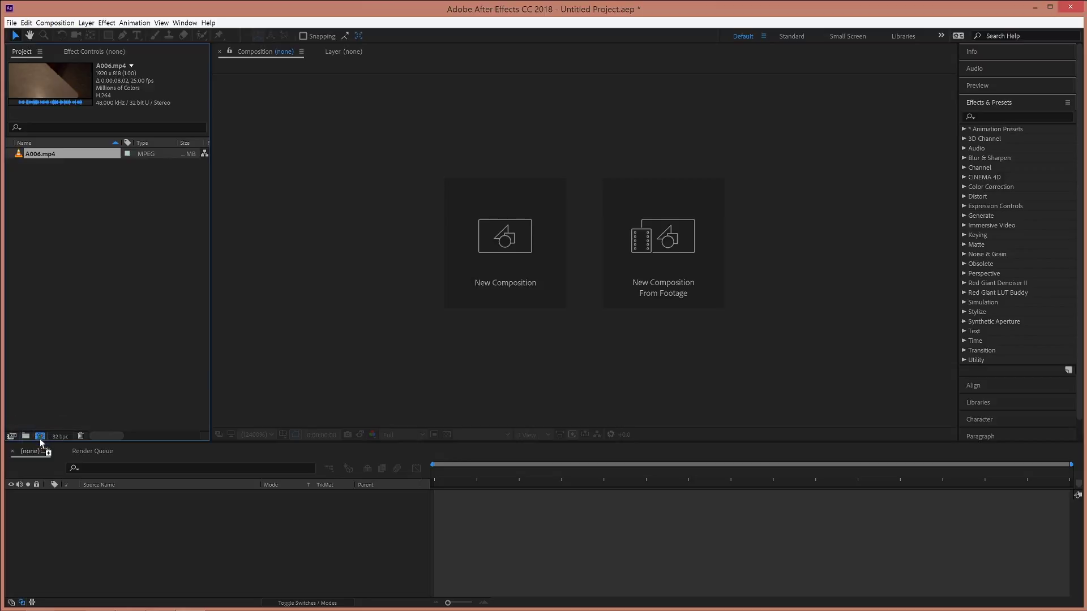
pyautogui.moveTo(36, 437); pyautogui.dragTo(39, 436)
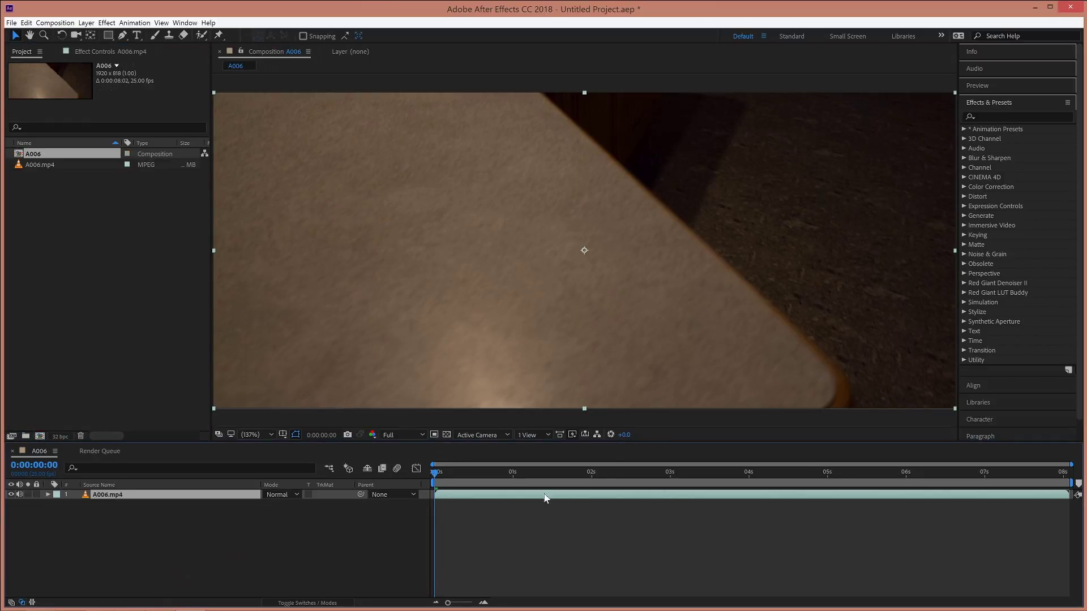
# Run the 3D camera tracker on the A006.mp4 layer.
pyautogui.click(987, 104)
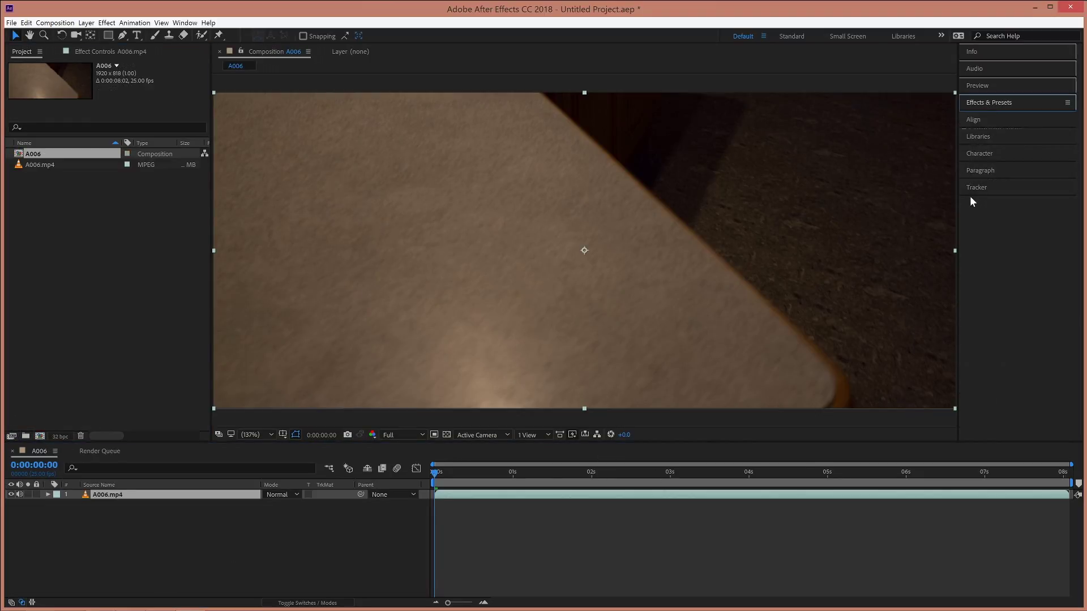
pyautogui.click(976, 188)
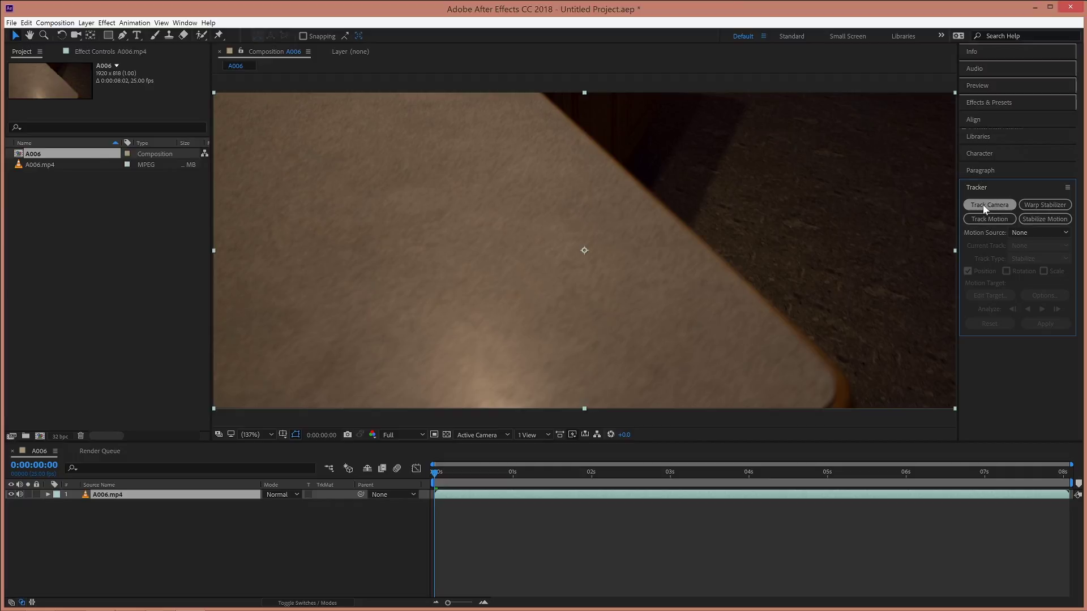
pyautogui.click(985, 206)
# Create a solid and a camera from the track points on the floor.
pyautogui.moveTo(443, 478); pyautogui.dragTo(558, 485)
pyautogui.rightClick(601, 346)
pyautogui.click(640, 364)
# Set the track solid's orientation to 300.7°, 4.1°, 23.5° so that it lies along the floor.
pyautogui.click(122, 496)
pyautogui.press('r')
pyautogui.moveTo(285, 504)
pyautogui.mouseDown()
pyautogui.moveTo(299, 503)
pyautogui.moveTo(284, 504)
pyautogui.mouseUp()
pyautogui.moveTo(304, 504); pyautogui.dragTo(329, 505)
pyautogui.moveTo(557, 476); pyautogui.dragTo(747, 485)
# Apply the Grid effect to Track Solid 1 and preview the composition from near its start.
pyautogui.click(987, 102)
pyautogui.write('grid')
pyautogui.moveTo(995, 187); pyautogui.dragTo(199, 498)
pyautogui.click(444, 473)
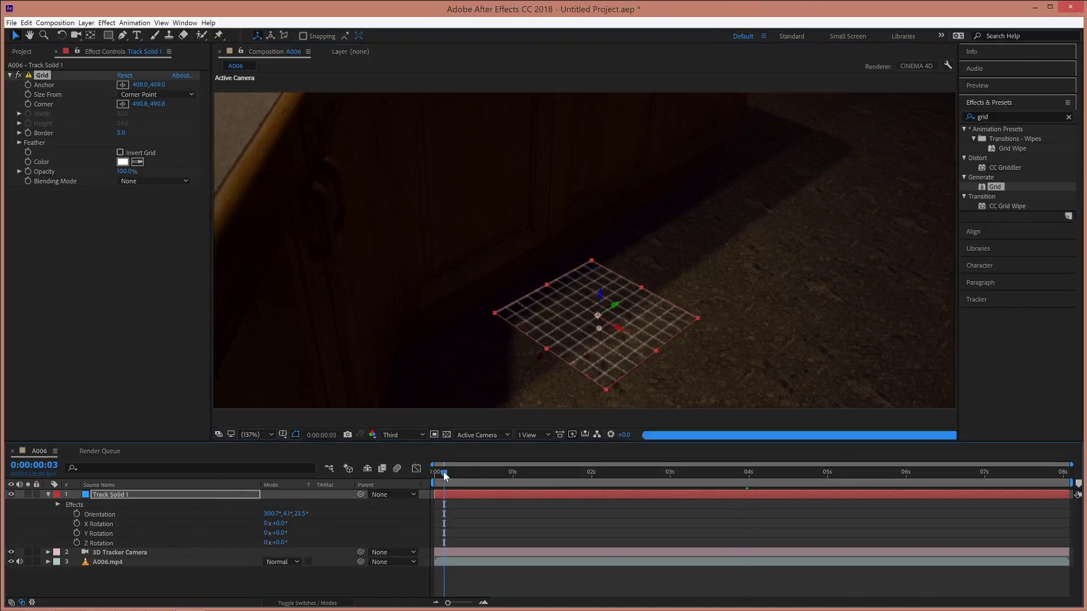
pyautogui.press('space')
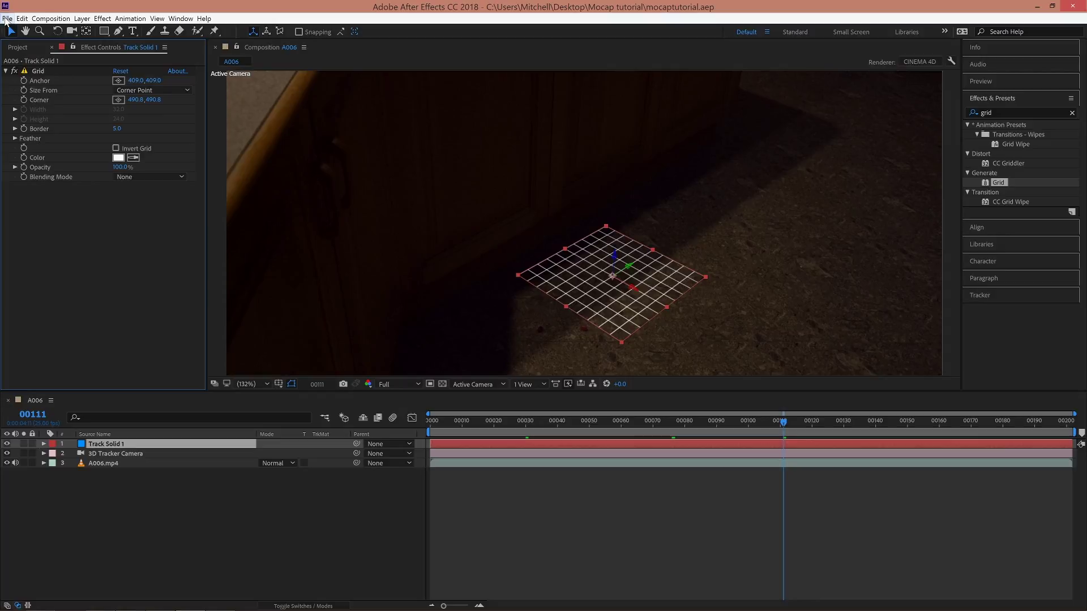
# Export the tracked scene with the MAXON Cinema 4D Exporter as mocaptutorial.c4d in the Mocap tutorial folder.
pyautogui.click(7, 19)
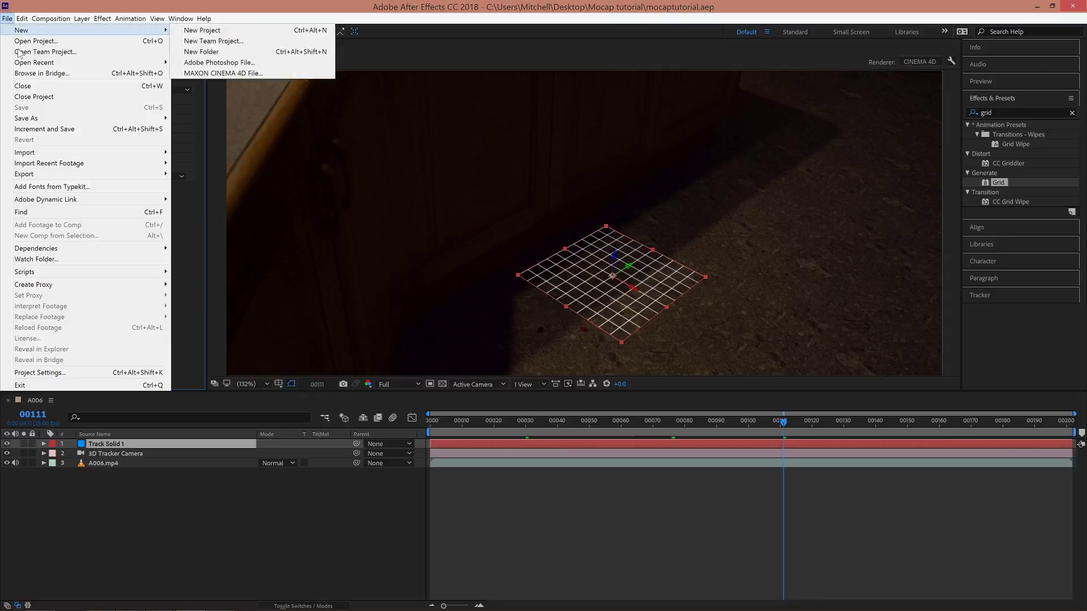
pyautogui.moveTo(140, 180)
pyautogui.click(210, 206)
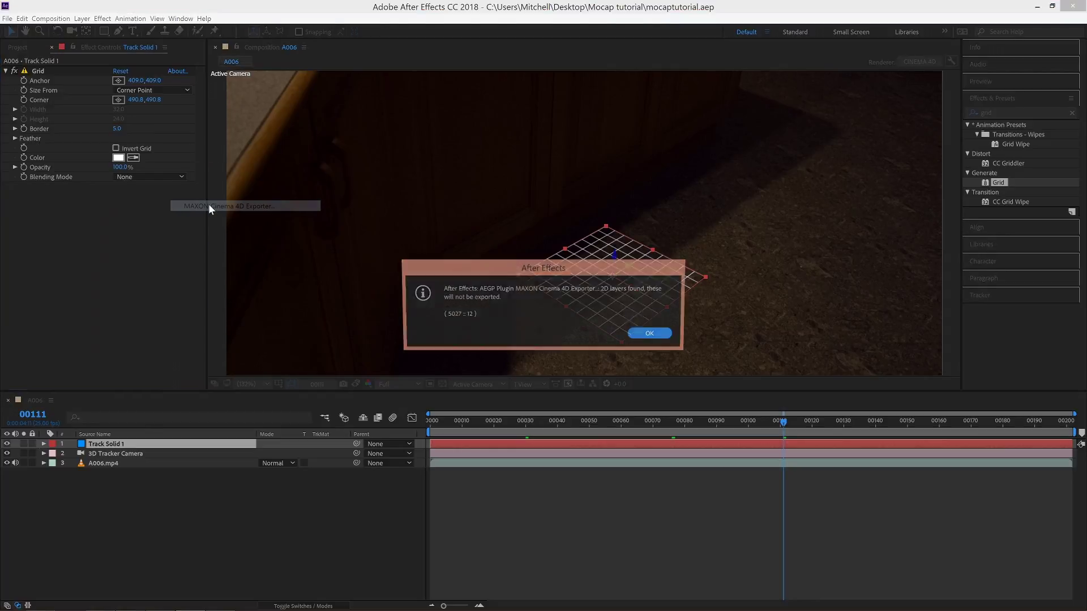
pyautogui.click(649, 334)
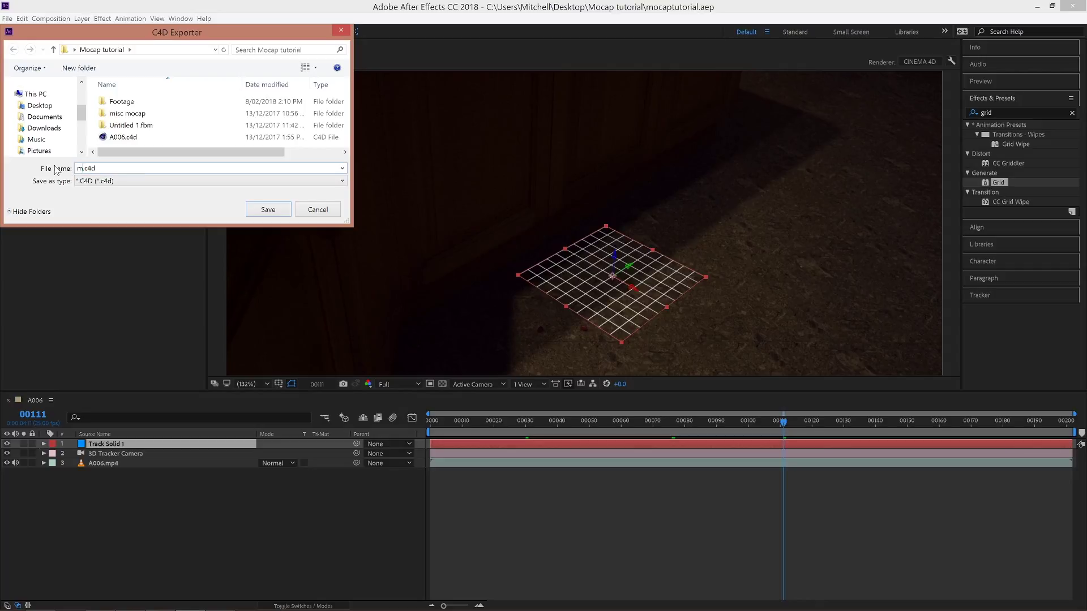
pyautogui.click(267, 210)
# Import mocaptutorial.c4d into the project as footage.
pyautogui.click(17, 47)
pyautogui.rightClick(49, 238)
pyautogui.moveTo(80, 287)
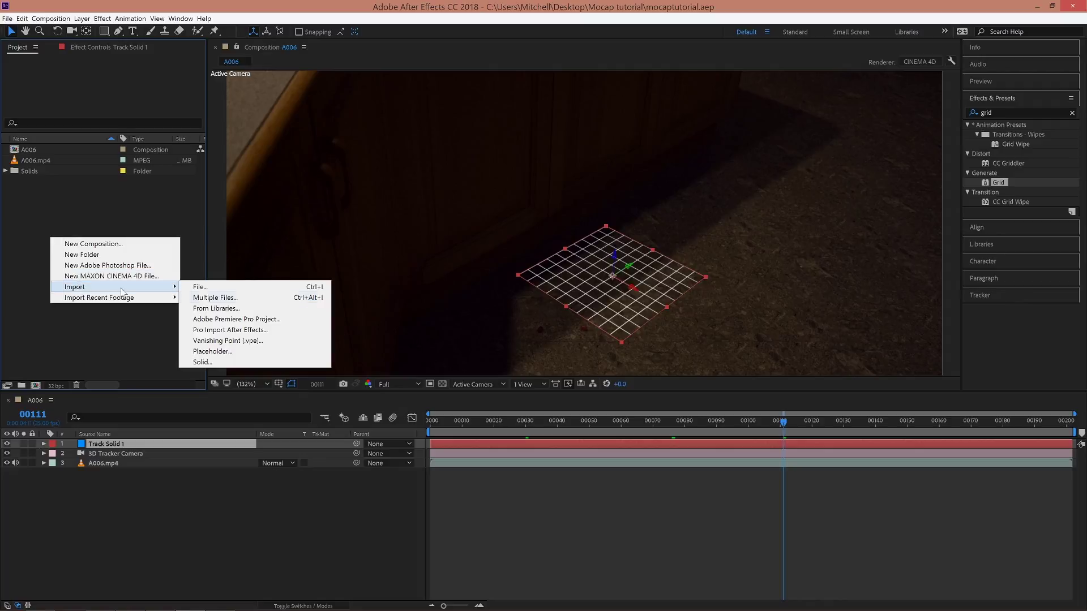
pyautogui.click(200, 287)
pyautogui.click(153, 174)
pyautogui.click(773, 459)
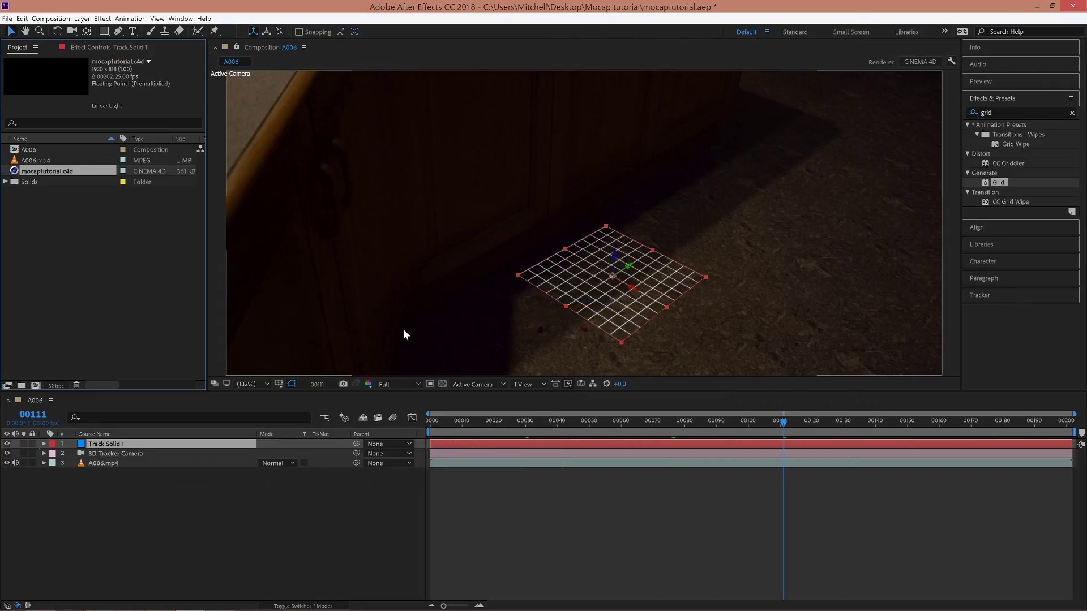
# Add mocaptutorial.c4d as the top layer of composition A006 and open its original file in Cinema 4D.
pyautogui.moveTo(35, 174); pyautogui.dragTo(80, 425)
pyautogui.press('Home')
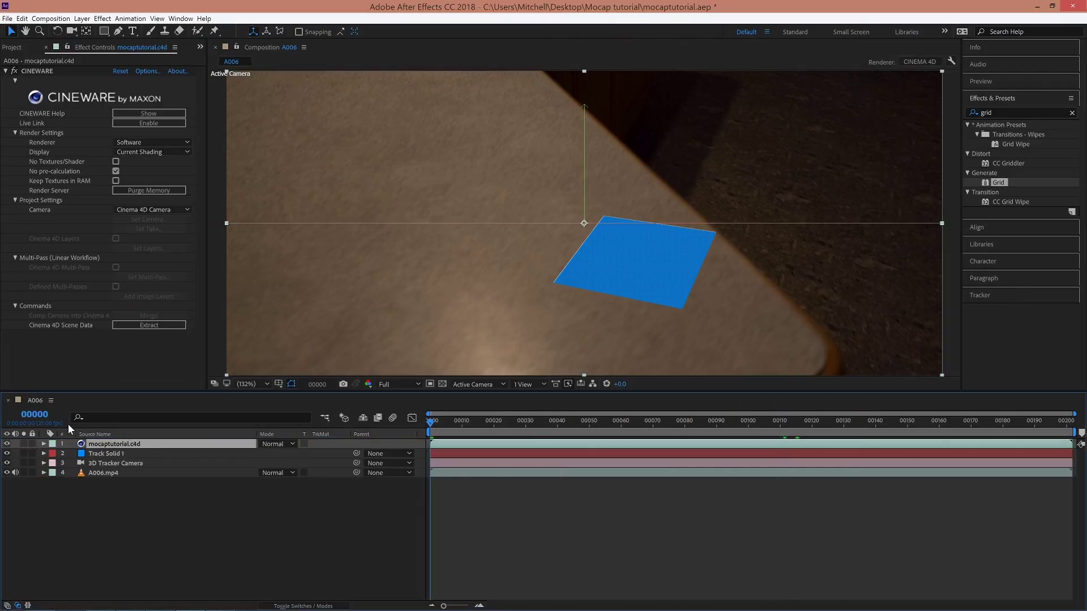
pyautogui.click(24, 19)
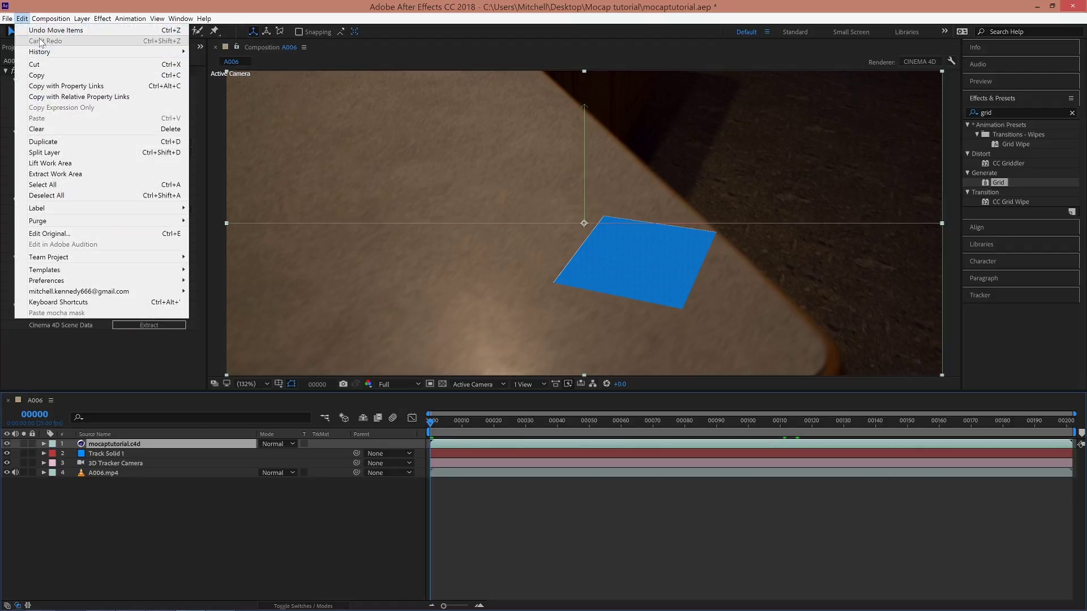
pyautogui.click(76, 233)
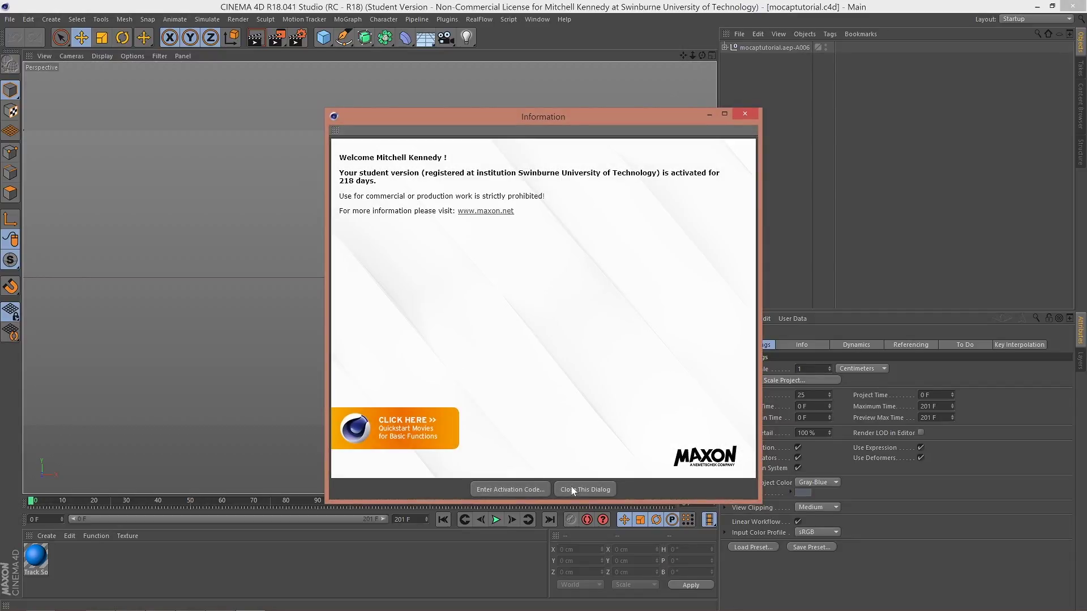
pyautogui.click(577, 488)
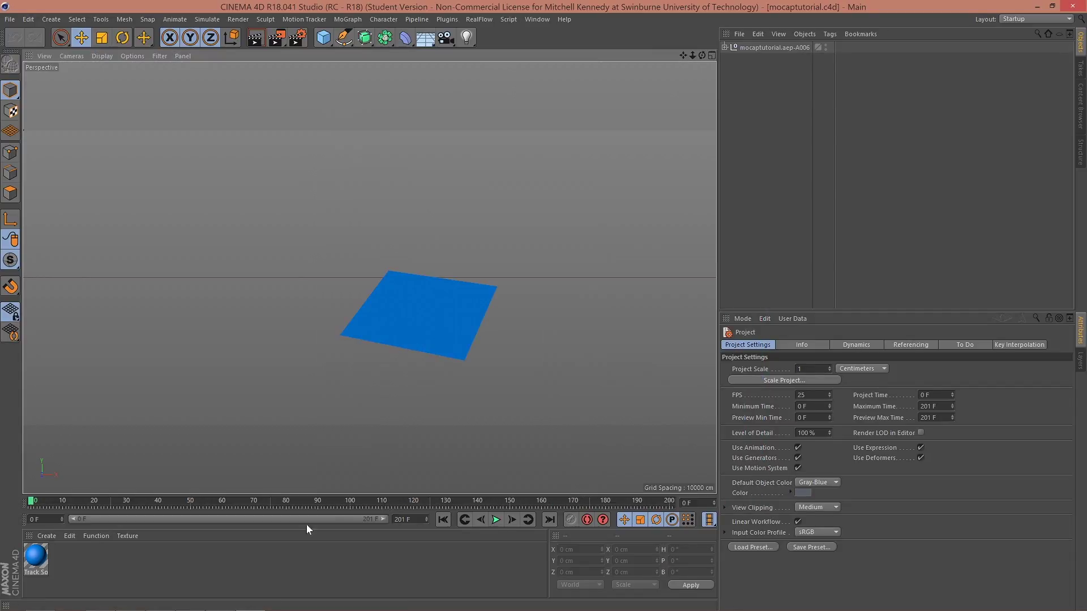
# Examine the extent of the 3D Tracker Camera's keyframes in the Animate layout, then return to the Startup layout.
pyautogui.moveTo(31, 496)
pyautogui.mouseDown()
pyautogui.moveTo(663, 503)
pyautogui.moveTo(31, 500)
pyautogui.mouseUp()
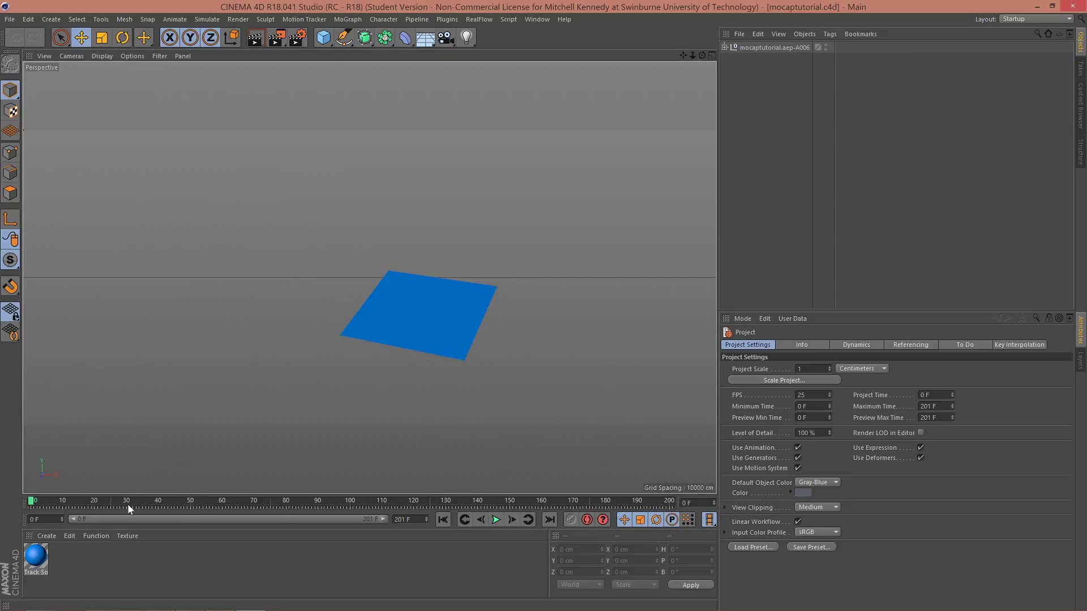
pyautogui.click(1005, 18)
pyautogui.click(1013, 29)
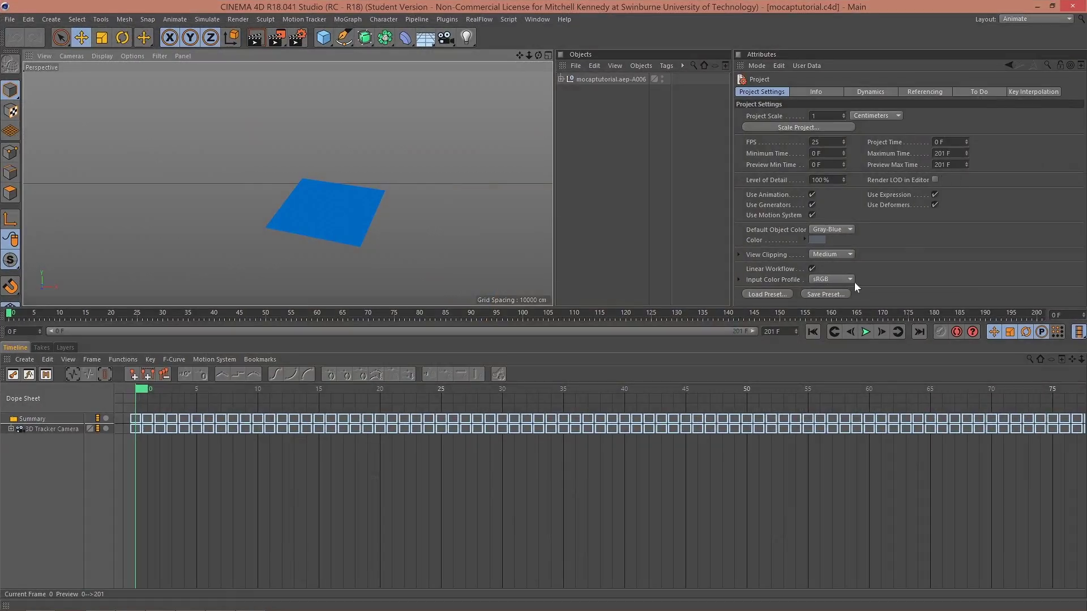
pyautogui.moveTo(1080, 361); pyautogui.dragTo(963, 363)
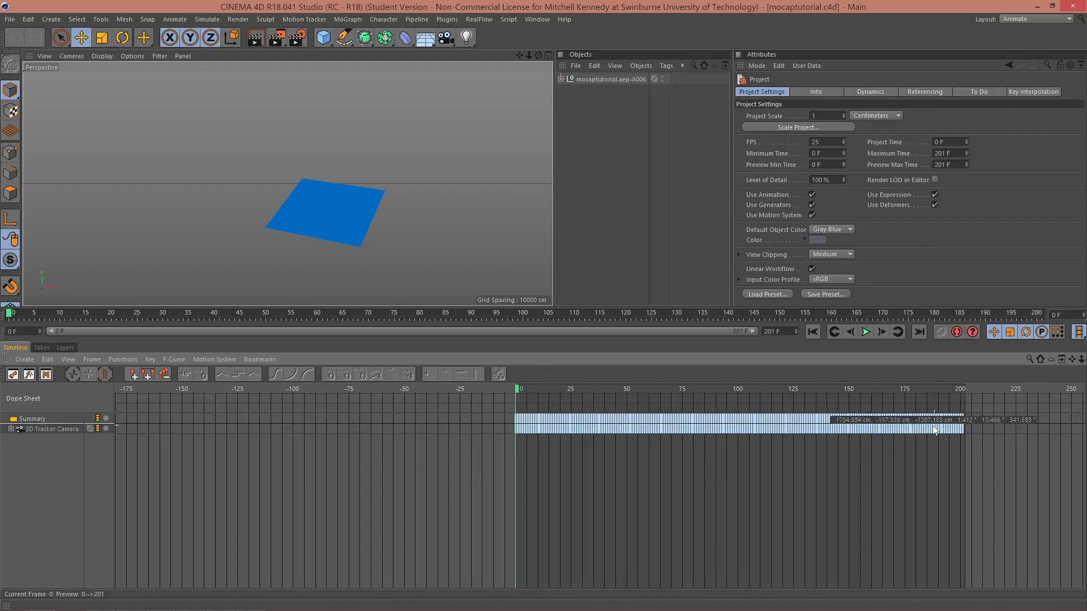
pyautogui.click(1031, 20)
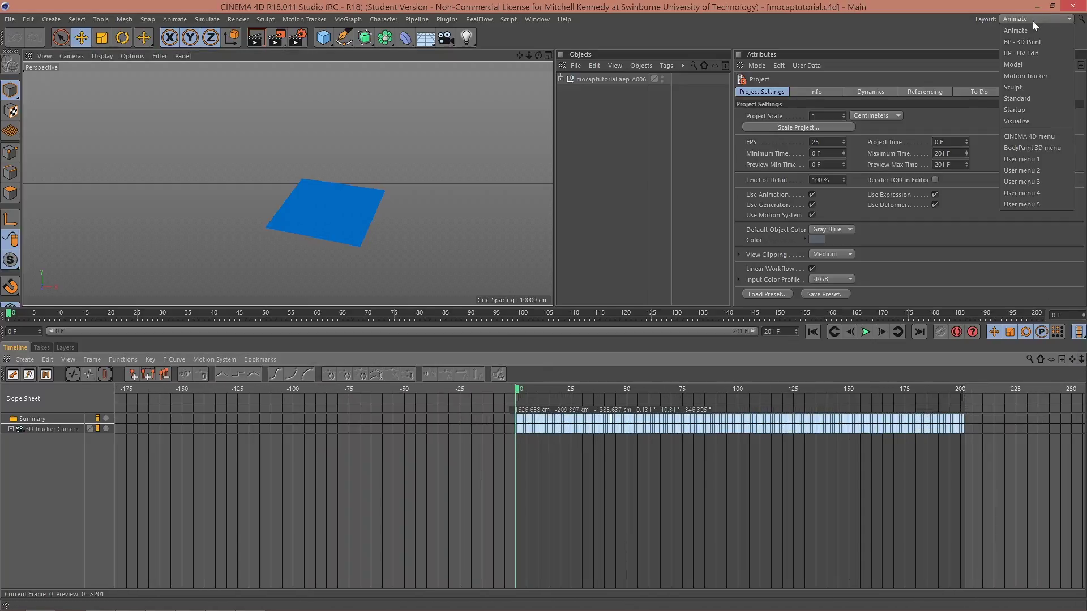
pyautogui.click(1015, 110)
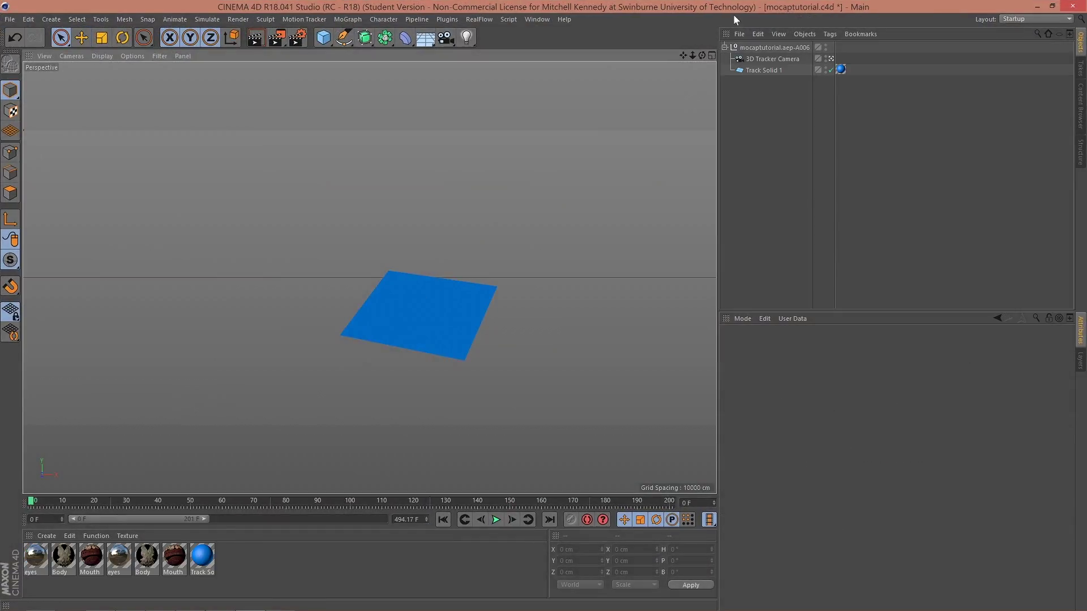
# Merge woundedmocap.fbx from the Mocap tutorial folder into the scene with the shown FBX import settings.
pyautogui.click(742, 36)
pyautogui.click(755, 49)
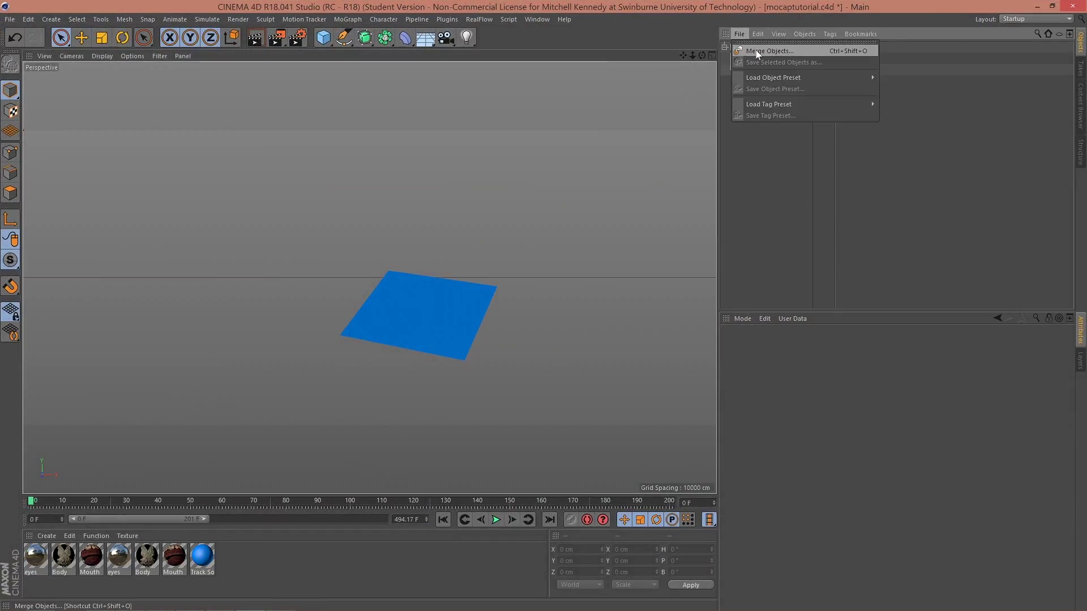
pyautogui.click(187, 224)
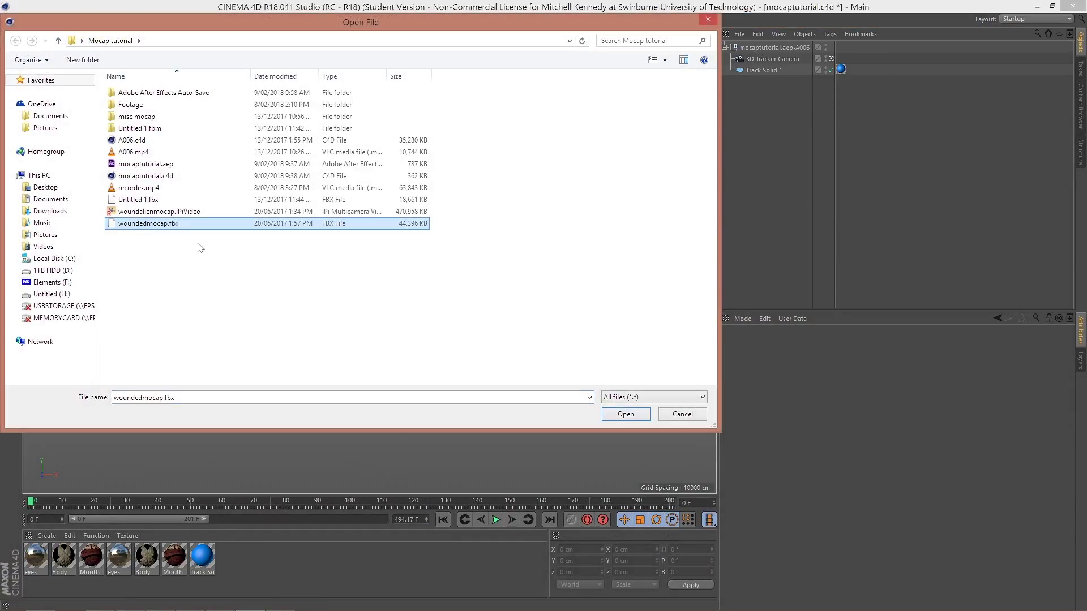
pyautogui.click(605, 416)
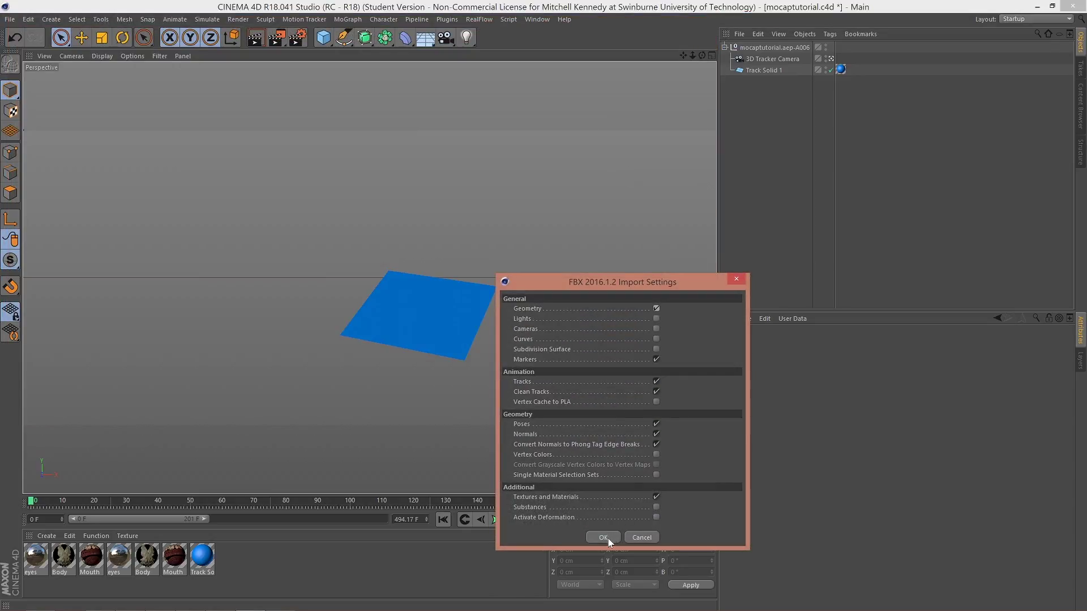
pyautogui.click(604, 538)
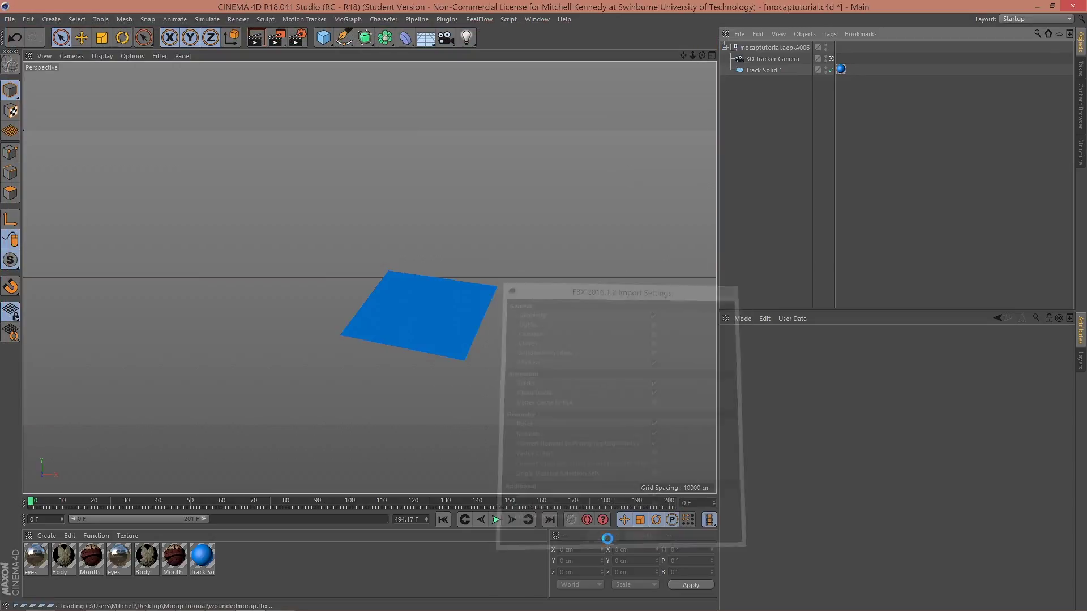
# Add a null object named Model Pos and delete the object listed directly below it.
pyautogui.moveTo(323, 37); pyautogui.dragTo(354, 49)
pyautogui.doubleClick(748, 48)
pyautogui.write('Model Pos')
pyautogui.press('Return')
pyautogui.click(756, 60)
pyautogui.press('Delete')
# Leave the 3D Tracker Camera view and move the Model Pos null to the alien's feet, at about X -25.3 cm, Z -36.5 cm.
pyautogui.moveTo(422, 275); pyautogui.dragTo(380, 271)
pyautogui.click(831, 105)
pyautogui.keyDown('alt'); pyautogui.moveTo(633, 394); pyautogui.dragTo(593, 395, button='middle'); pyautogui.keyUp('alt')
pyautogui.moveTo(631, 420); pyautogui.dragTo(651, 435)
pyautogui.scroll(2, 585, 428)
pyautogui.moveTo(617, 437); pyautogui.dragTo(528, 422)
pyautogui.scroll(3, 527, 422)
pyautogui.keyDown('alt'); pyautogui.moveTo(527, 422); pyautogui.dragTo(544, 301, button='middle'); pyautogui.keyUp('alt')
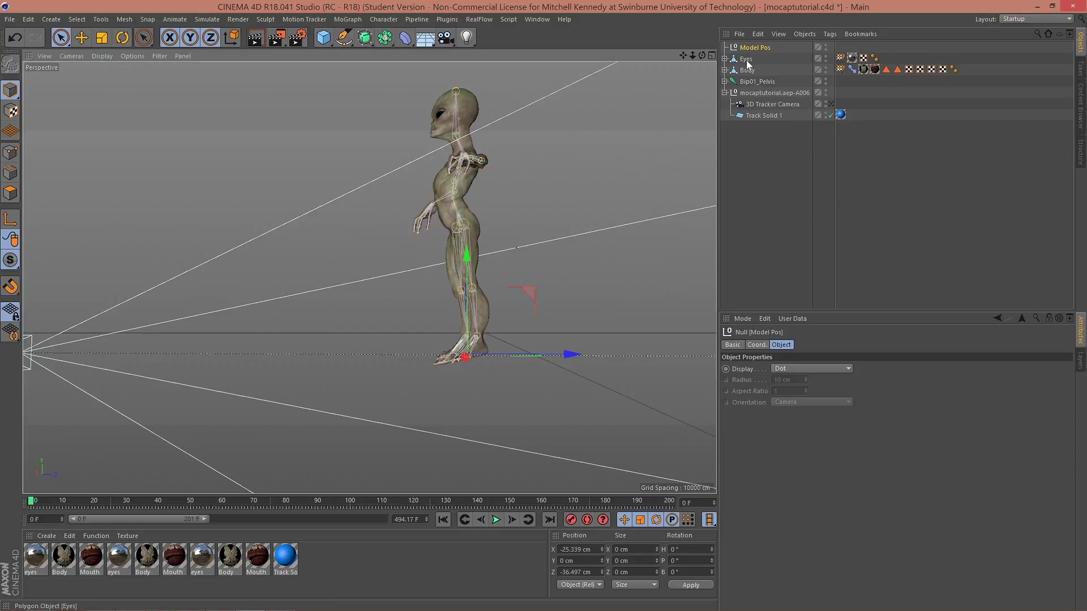
# Make Eyes, Body and Bip01_Pelvis children of the Model Pos null and collapse its hierarchy.
pyautogui.click(747, 70)
pyautogui.keyDown('ctrl'); pyautogui.click(753, 81); pyautogui.keyUp('ctrl')
pyautogui.keyDown('ctrl'); pyautogui.click(742, 59); pyautogui.keyUp('ctrl')
pyautogui.moveTo(750, 50); pyautogui.dragTo(751, 49)
pyautogui.click(785, 129)
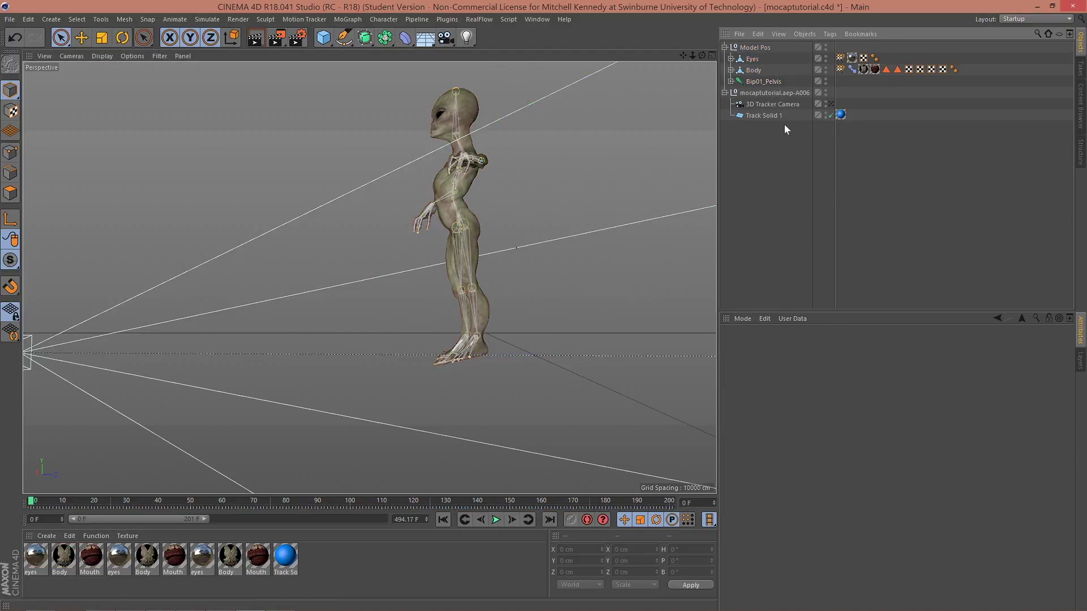
pyautogui.click(725, 48)
# Move Model Pos to the track solid, at about X 55.7, Y -28.1, Z 451.5 cm, and play the animation.
pyautogui.click(747, 48)
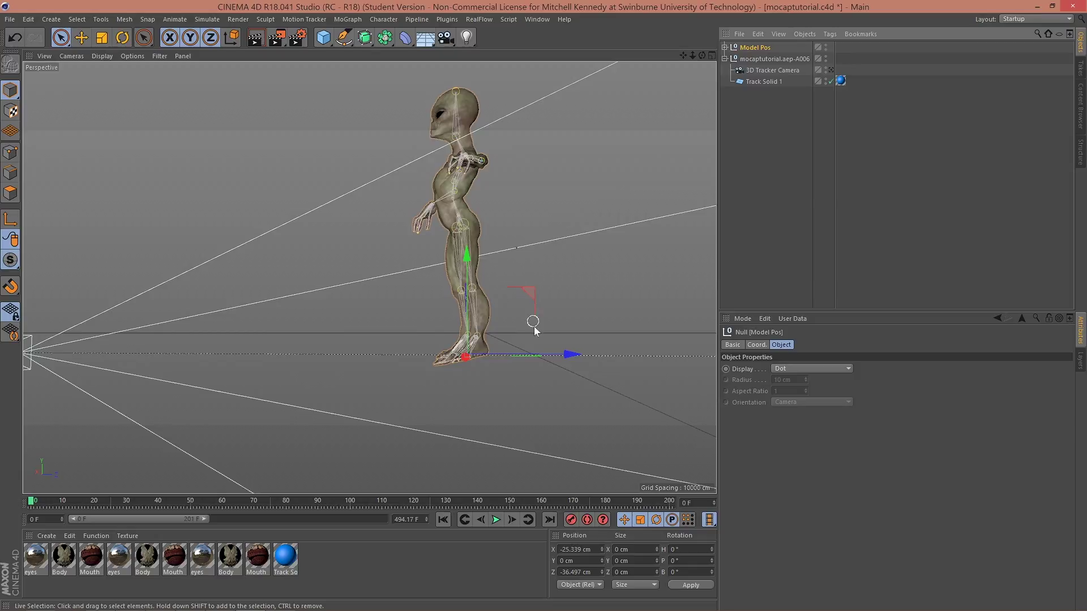
pyautogui.moveTo(544, 356); pyautogui.dragTo(568, 249)
pyautogui.hotkey('ctrl', 'shift', 'z')
pyautogui.click(437, 317)
pyautogui.click(750, 49)
pyautogui.moveTo(568, 249); pyautogui.dragTo(580, 286)
pyautogui.click(173, 501)
pyautogui.press('F8')
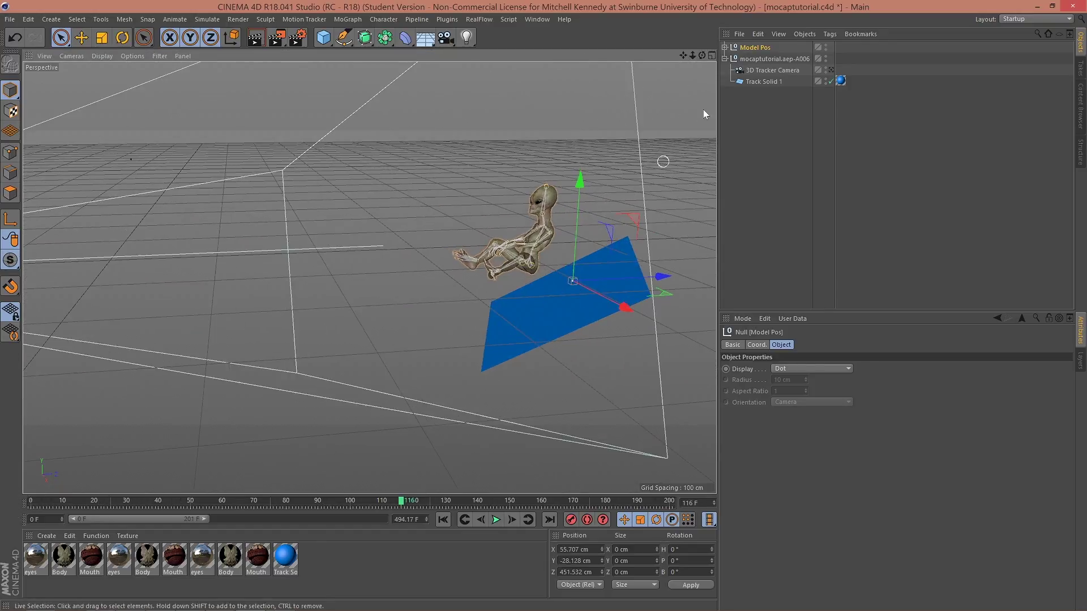
# Reposition Model Pos to fit the alien to the track solid and look through the 3D Tracker Camera.
pyautogui.click(122, 37)
pyautogui.click(566, 317)
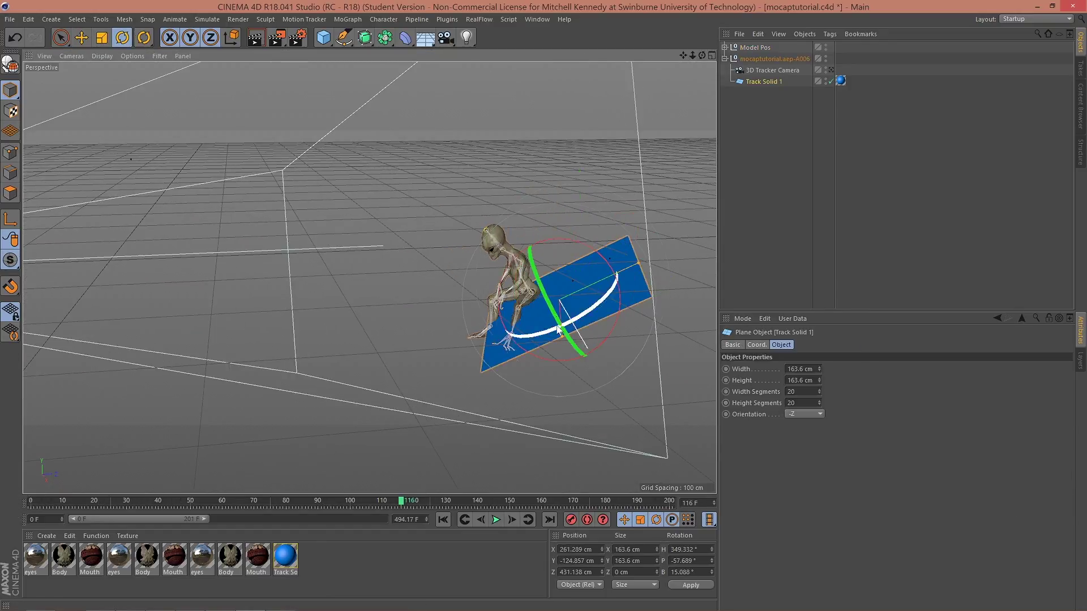
pyautogui.click(755, 48)
pyautogui.press('e')
pyautogui.moveTo(529, 228); pyautogui.dragTo(611, 255)
pyautogui.click(831, 70)
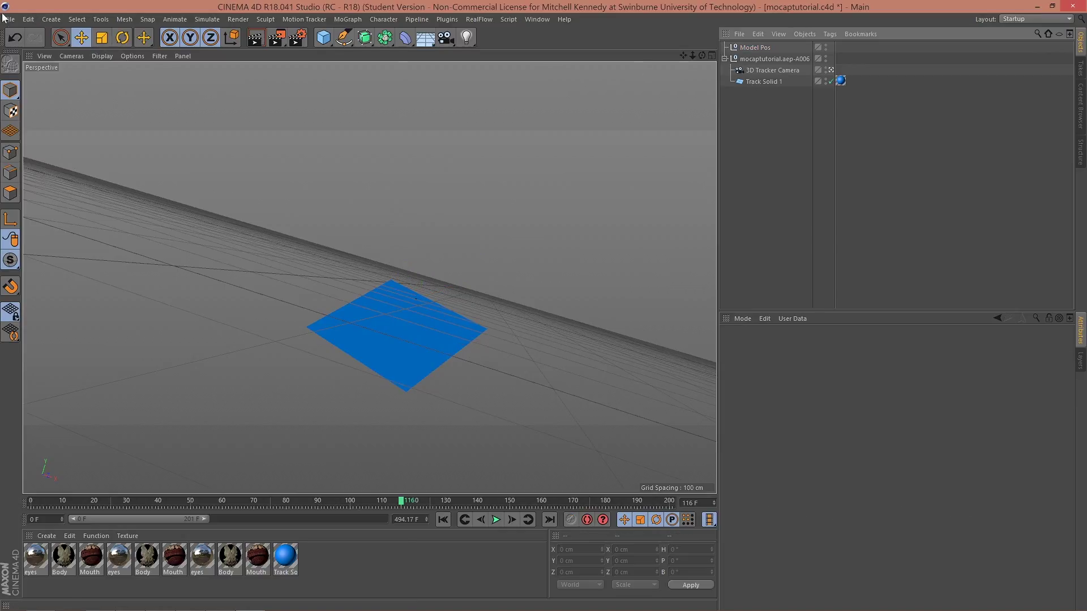
# Rescale the whole scene with Scale Project and select the Model Pos null.
pyautogui.click(27, 19)
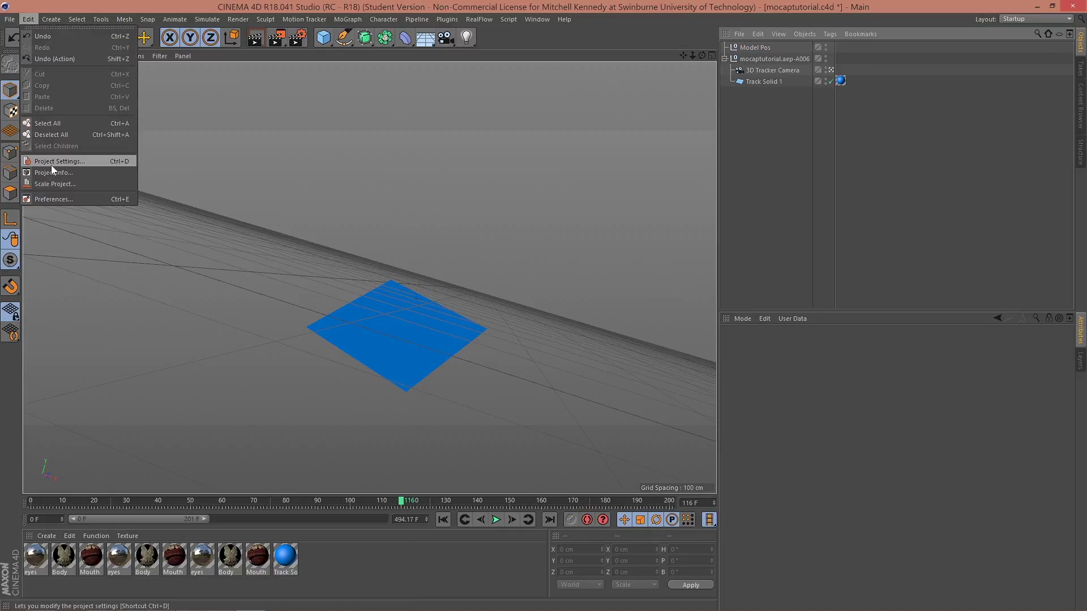
pyautogui.click(52, 184)
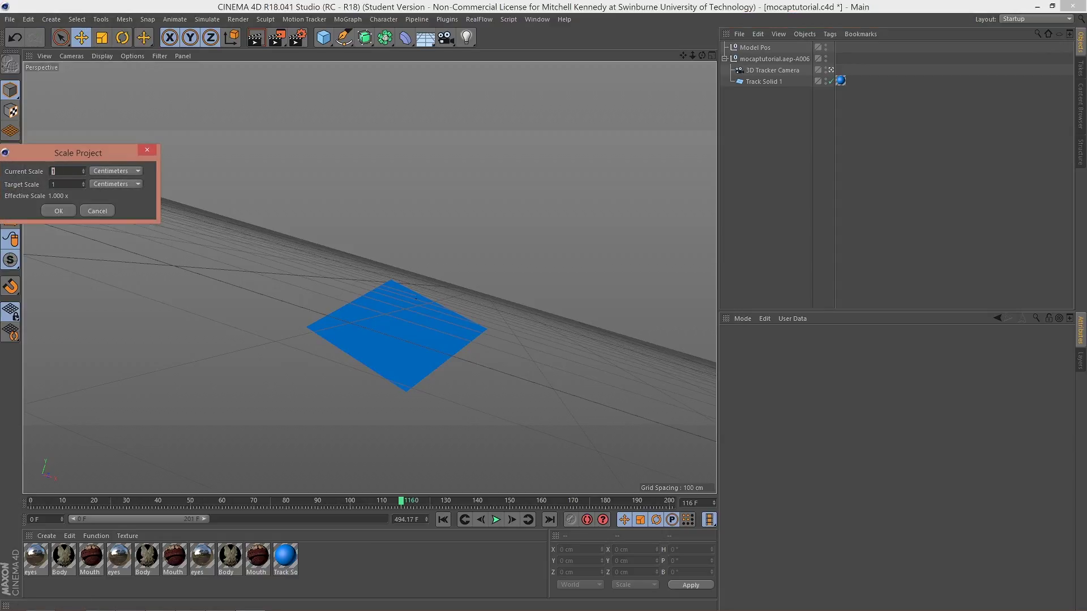
pyautogui.click(59, 211)
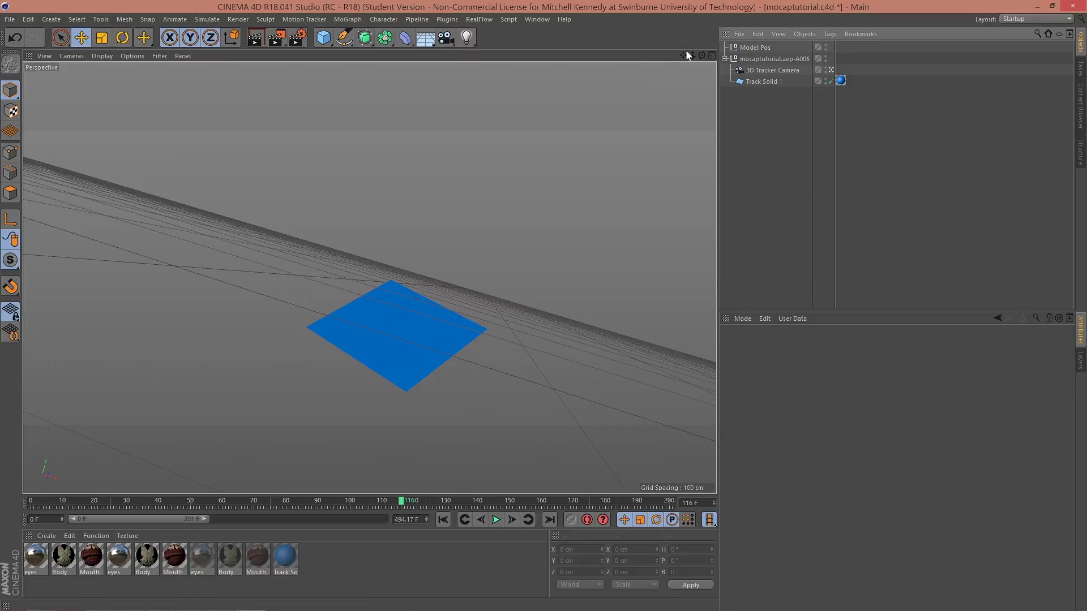
pyautogui.click(755, 47)
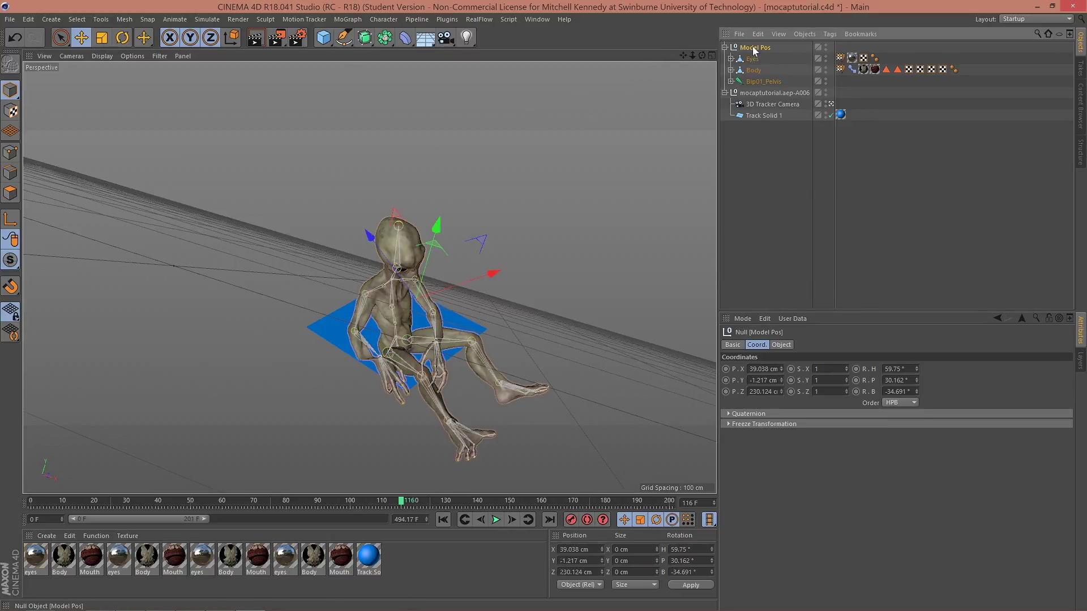
# Shift all Bip01_Pelvis keyframes earlier to start at frame -160 in the Animate layout, then restore the Startup layout.
pyautogui.moveTo(102, 504); pyautogui.dragTo(63, 500)
pyautogui.click(1035, 19)
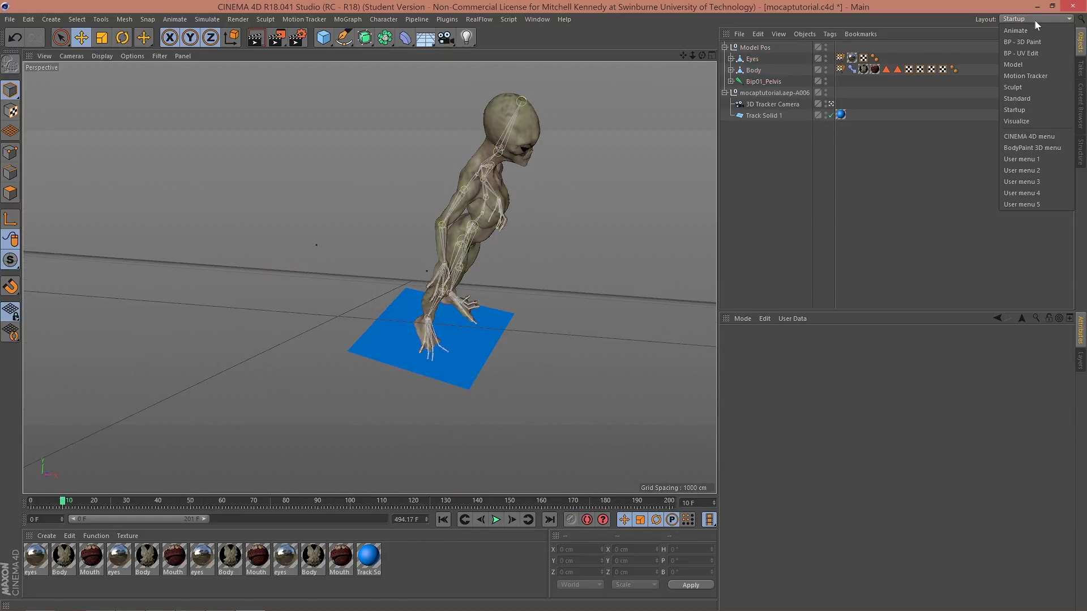
pyautogui.click(1027, 30)
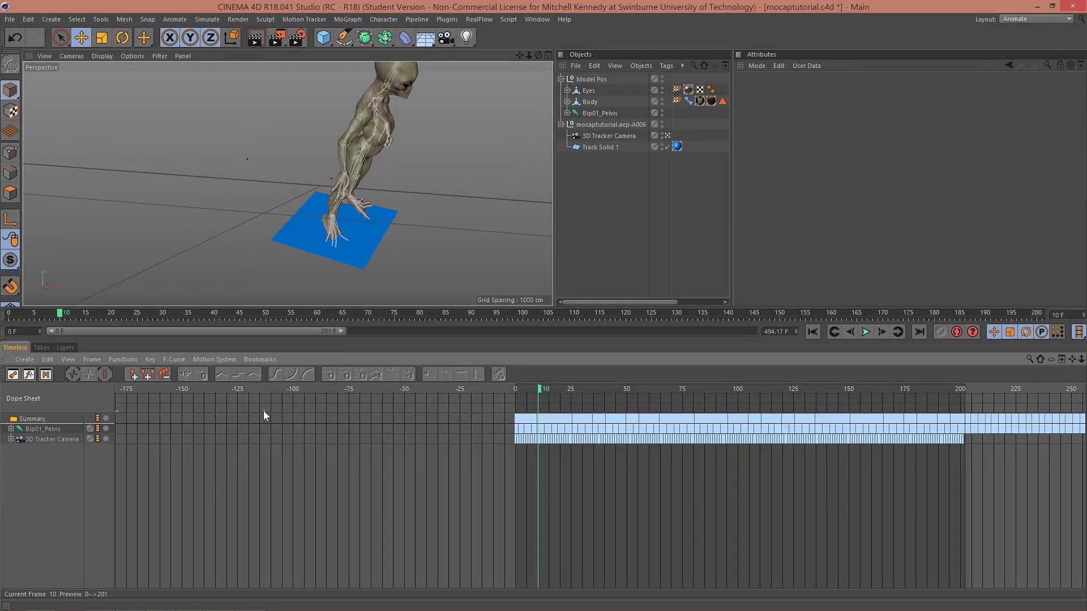
pyautogui.click(45, 431)
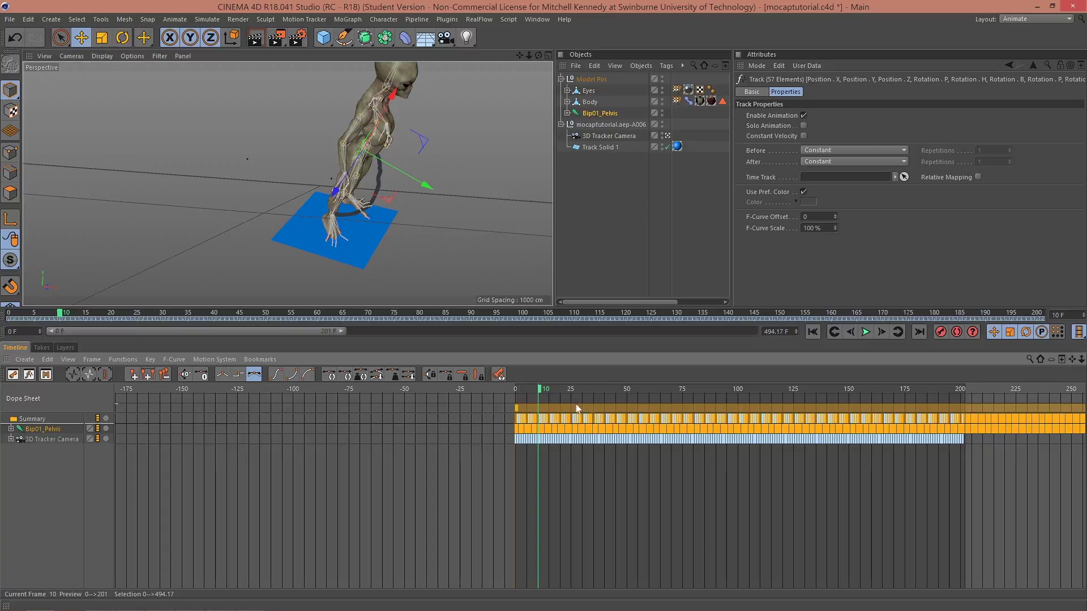
pyautogui.moveTo(589, 411); pyautogui.dragTo(216, 414)
pyautogui.click(1052, 18)
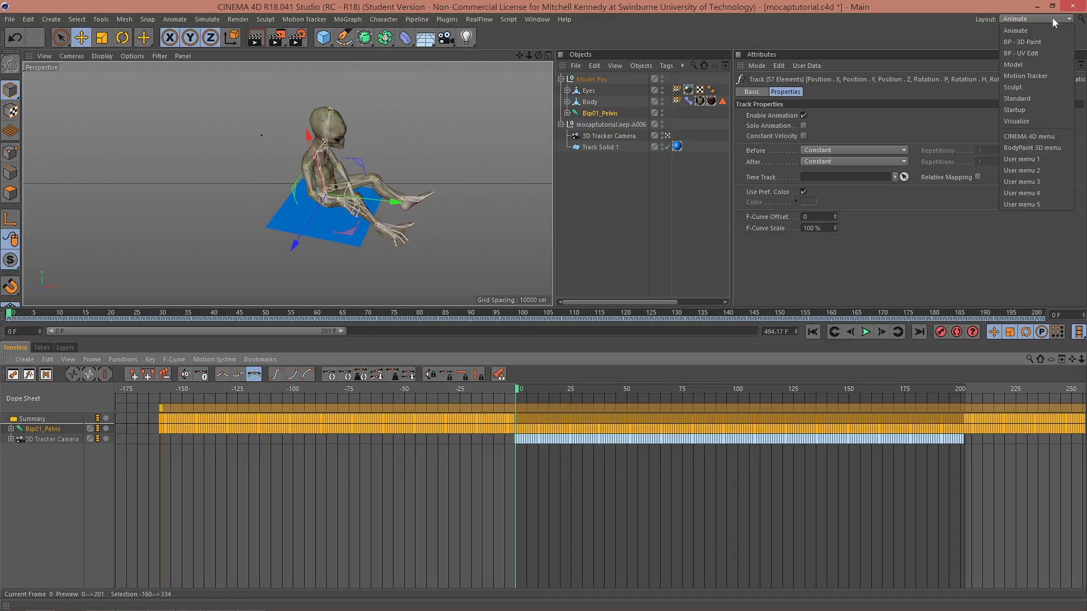
pyautogui.click(1036, 108)
# At frame 0, expand the Bip01_Pelvis joint hierarchy down to the joints below the left upper arm.
pyautogui.moveTo(32, 503)
pyautogui.mouseDown()
pyautogui.moveTo(600, 504)
pyautogui.moveTo(32, 503)
pyautogui.mouseUp()
pyautogui.click(304, 464)
pyautogui.click(731, 82)
pyautogui.click(738, 93)
pyautogui.click(743, 104)
pyautogui.click(750, 115)
pyautogui.click(757, 127)
pyautogui.click(762, 149)
pyautogui.click(769, 161)
# Rotate the alien's left forearm joints to adjust the arm's pose.
pyautogui.click(810, 183)
pyautogui.click(122, 37)
pyautogui.moveTo(363, 236); pyautogui.dragTo(334, 222)
pyautogui.keyDown('alt'); pyautogui.moveTo(337, 317); pyautogui.dragTo(269, 362); pyautogui.keyUp('alt')
pyautogui.moveTo(283, 210); pyautogui.dragTo(297, 205)
pyautogui.keyDown('alt'); pyautogui.moveTo(362, 385); pyautogui.dragTo(260, 385); pyautogui.keyUp('alt')
pyautogui.click(807, 173)
pyautogui.moveTo(499, 192); pyautogui.dragTo(479, 192)
# Rotate the Bip01_L_Hand joint to adjust the pose of the alien's left hand.
pyautogui.click(776, 172)
pyautogui.click(815, 195)
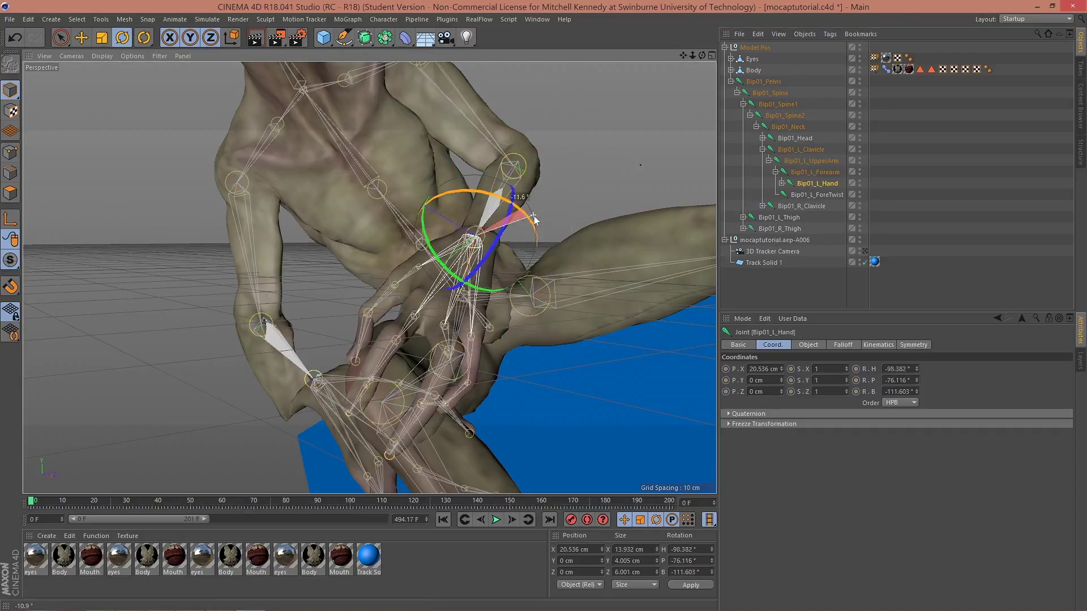
pyautogui.keyDown('alt'); pyautogui.moveTo(592, 371); pyautogui.dragTo(544, 362); pyautogui.keyUp('alt')
pyautogui.moveTo(488, 180); pyautogui.dragTo(485, 192)
pyautogui.keyDown('alt'); pyautogui.moveTo(510, 215); pyautogui.dragTo(450, 368); pyautogui.keyUp('alt')
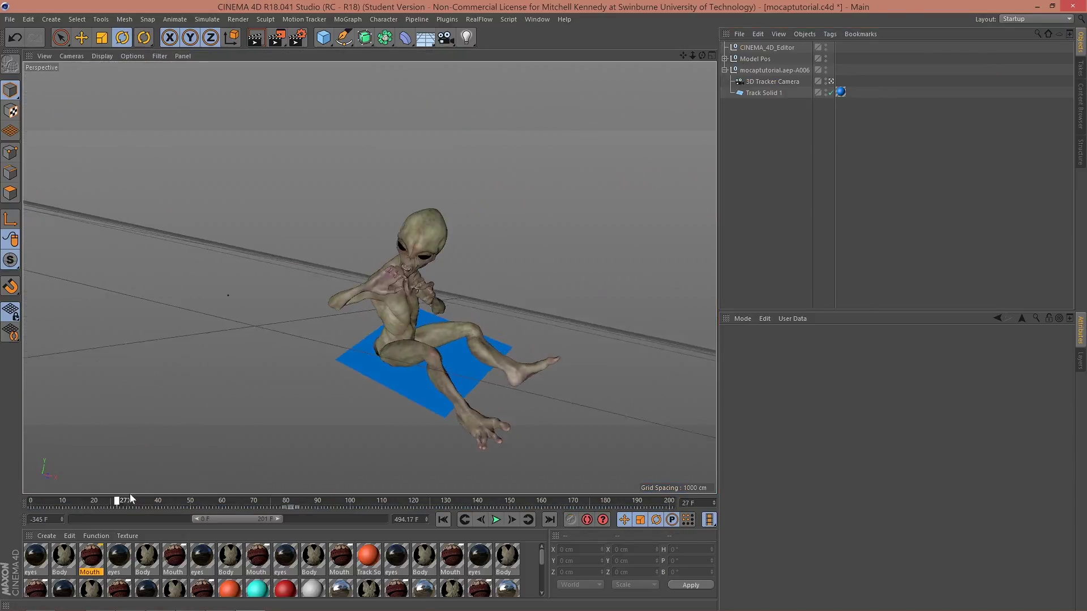
# Scrub through the alien's animation, then disable Track Solid 1 and save the scene.
pyautogui.moveTo(130, 498); pyautogui.dragTo(238, 502)
pyautogui.moveTo(174, 511); pyautogui.dragTo(31, 502)
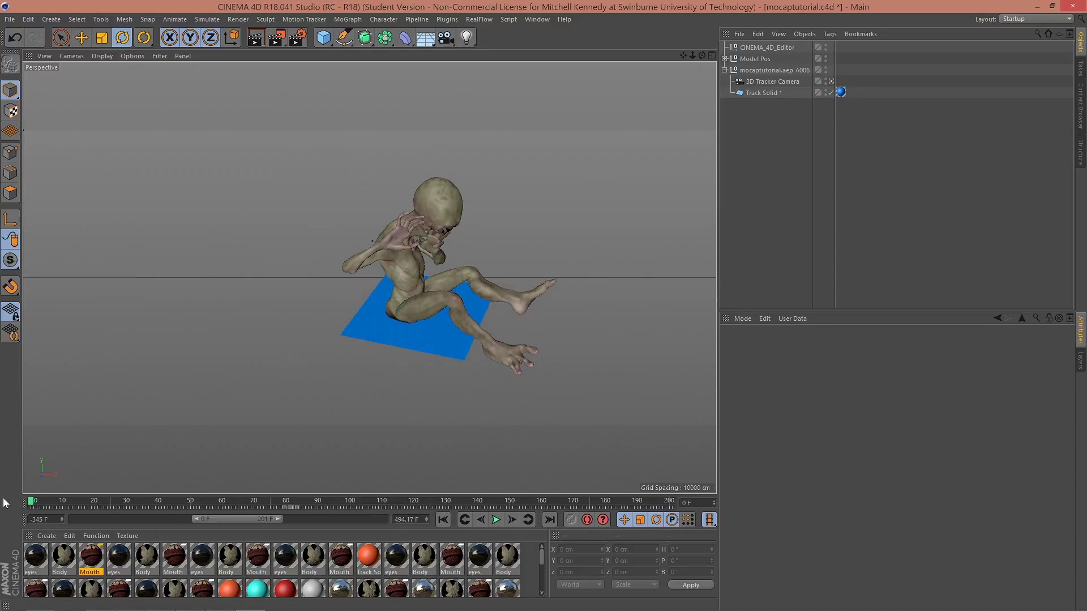
pyautogui.click(831, 93)
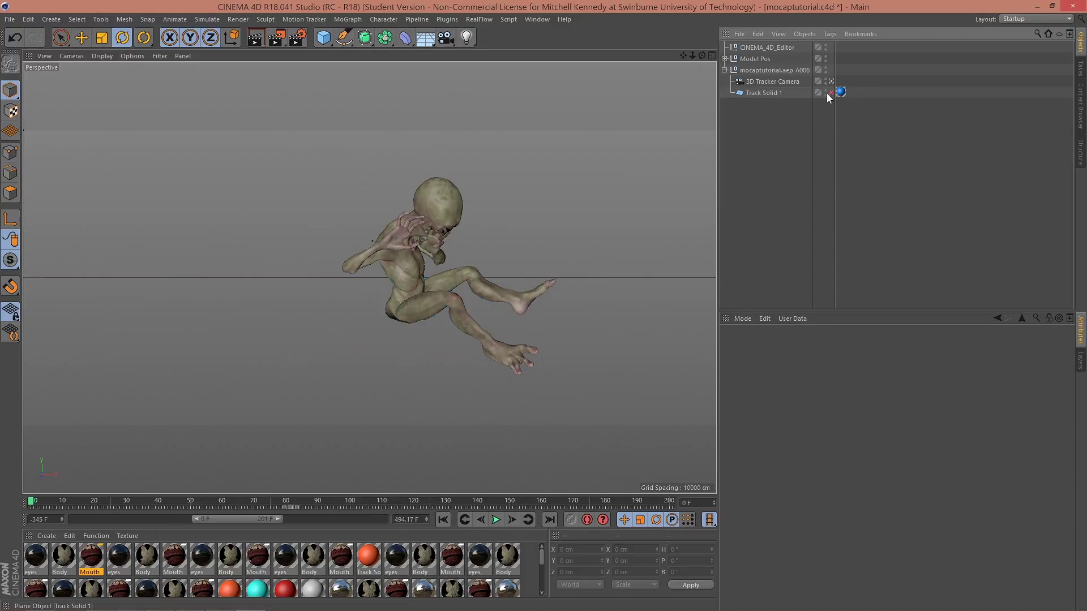
pyautogui.hotkey('ctrl', 's')
pyautogui.click(509, 358)
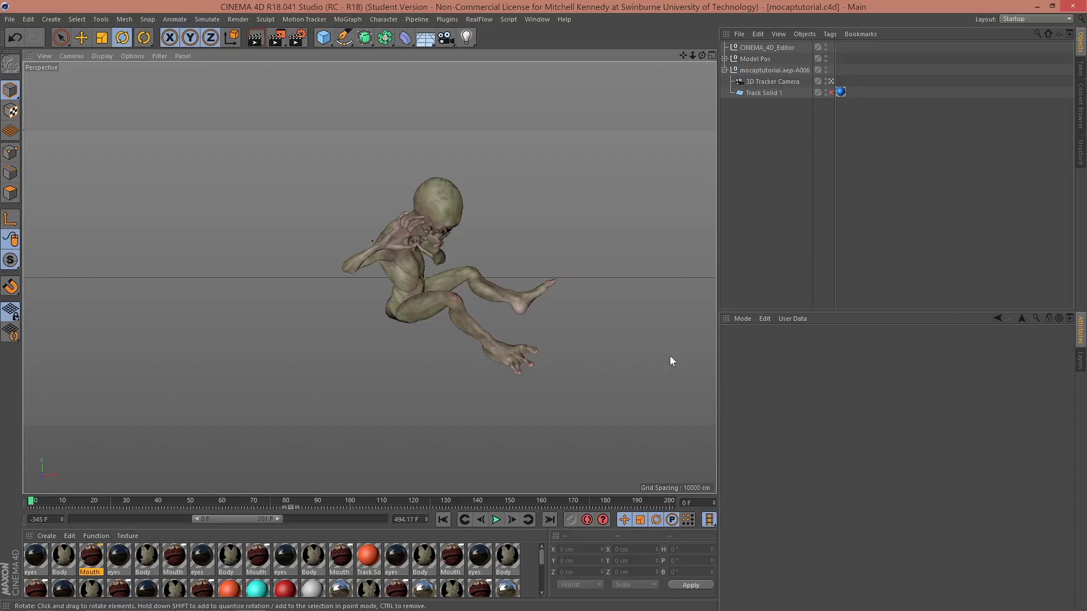
# Switch to After Effects and preview composition A006 with the alien from frame 0.
pyautogui.hotkey('alt', 'Tab')
pyautogui.press('space')
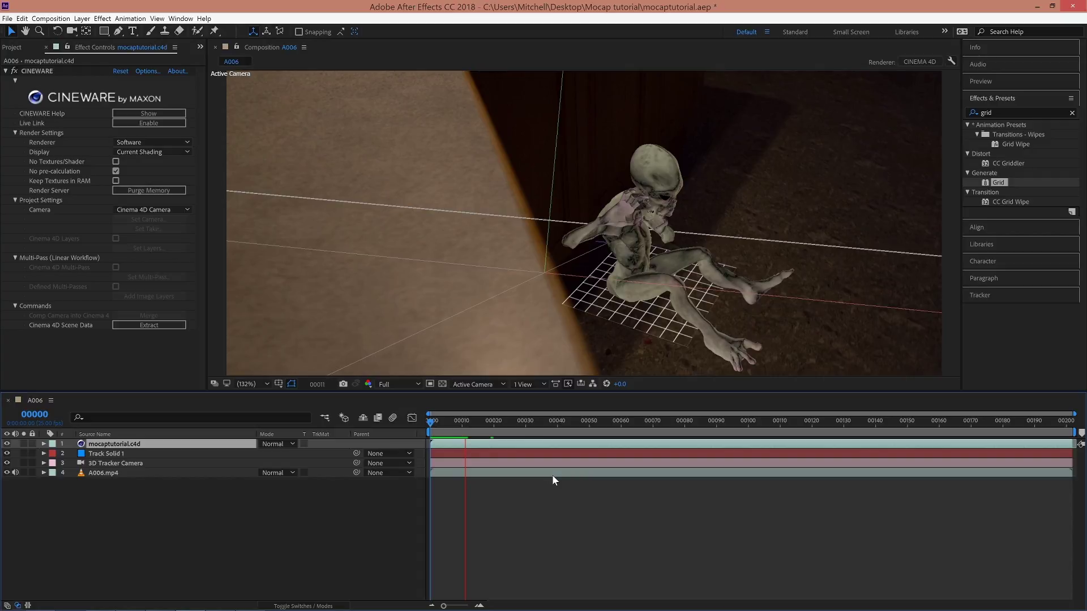
pyautogui.press('space')
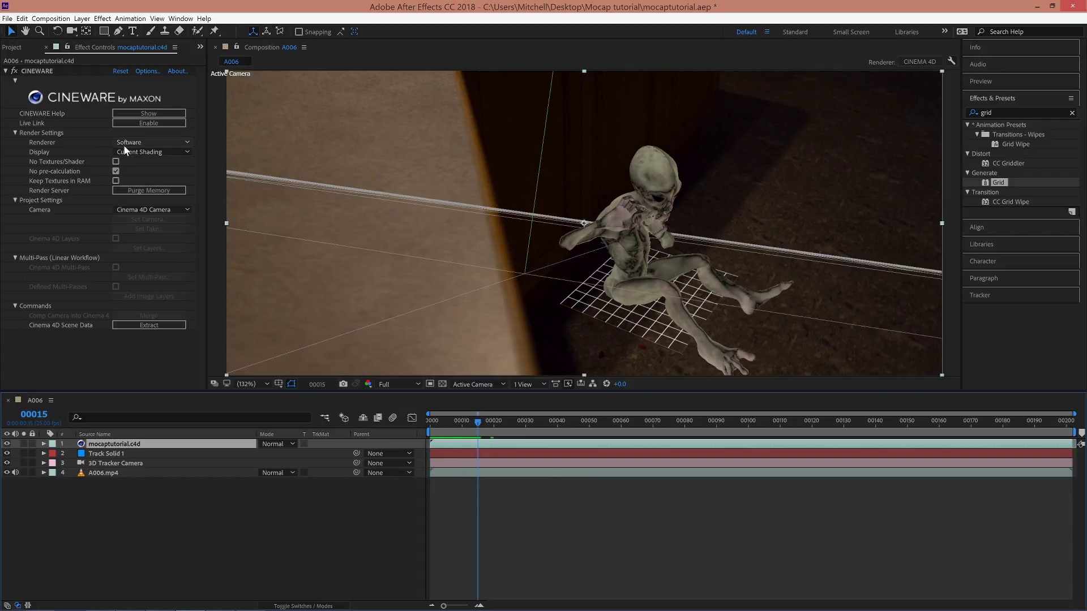
# Set the Cineware renderer of the mocaptutorial.c4d layer to OpenGL.
pyautogui.click(124, 143)
pyautogui.click(144, 188)
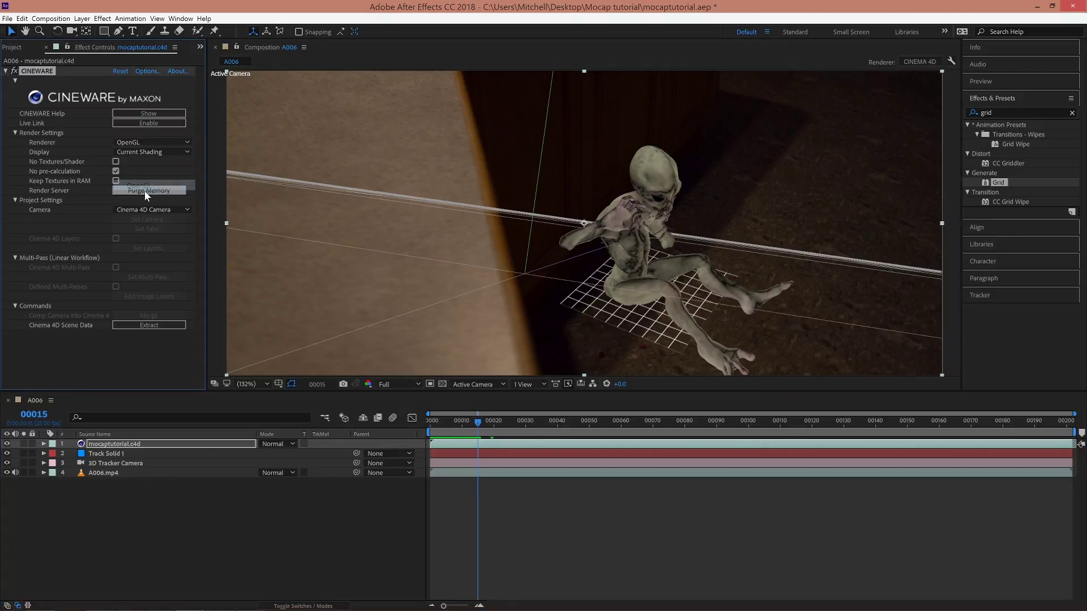
# Enable No Textures/Shader on the Cineware layer, set the preview resolution to Half and preview the composition from frame 0.
pyautogui.click(115, 161)
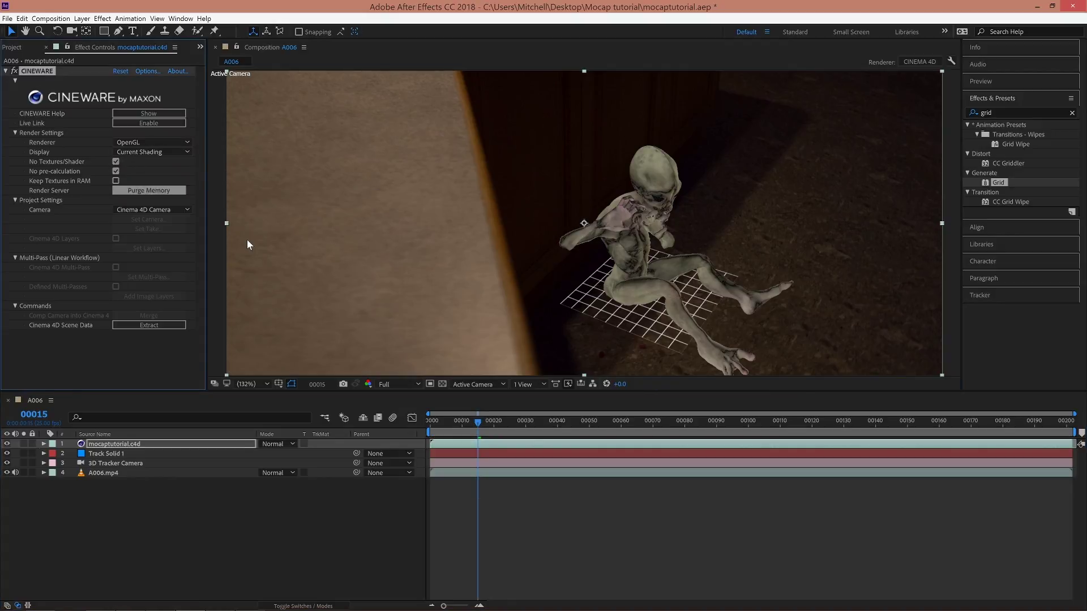
pyautogui.moveTo(463, 421); pyautogui.dragTo(428, 420)
pyautogui.click(399, 384)
pyautogui.click(396, 420)
pyautogui.press('space')
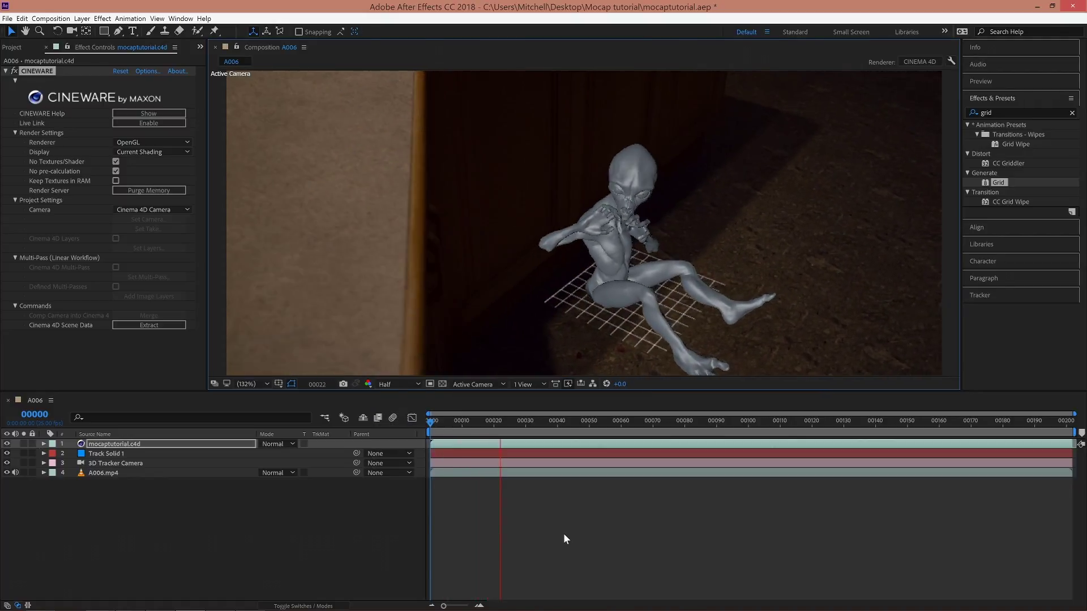
# Switch to Cinema 4D and add two lights, moving the second behind the alien to about X 145, Y 313, Z 221 cm.
pyautogui.hotkey('alt', 'Tab')
pyautogui.click(466, 38)
pyautogui.middleClick(528, 190)
pyautogui.moveTo(437, 417); pyautogui.dragTo(433, 431)
pyautogui.click(466, 38)
pyautogui.moveTo(507, 161); pyautogui.dragTo(593, 101)
pyautogui.moveTo(470, 438); pyautogui.dragTo(483, 377)
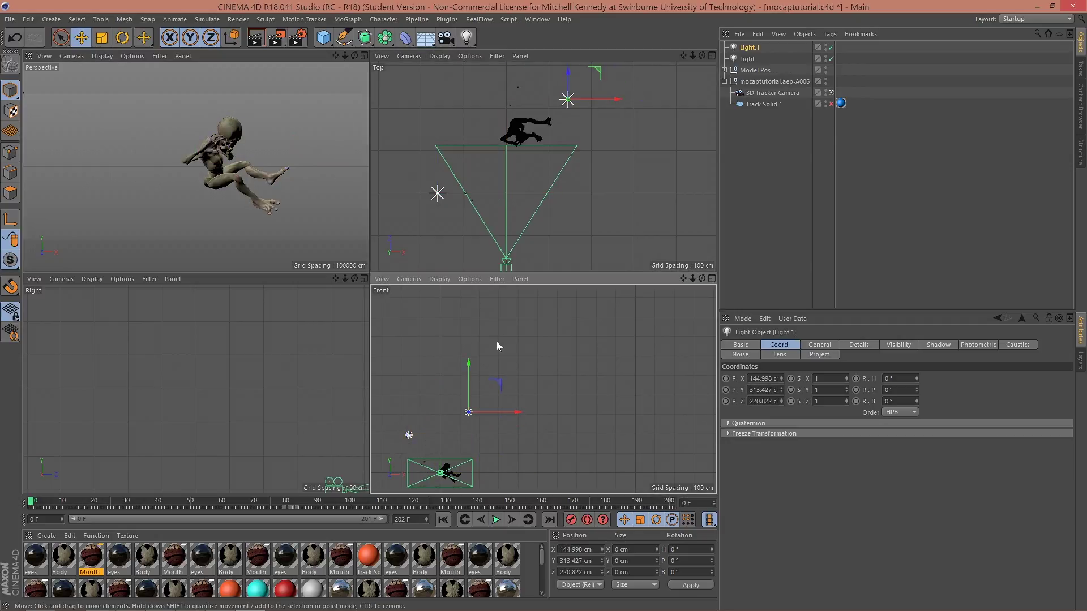
# Move the first light above and in front of the alien, to about X -161, Y 360, Z -69 cm.
pyautogui.click(408, 436)
pyautogui.moveTo(409, 410); pyautogui.dragTo(478, 376)
pyautogui.moveTo(438, 161); pyautogui.dragTo(454, 191)
# Add a third light at about X -130, Y 366, Z 148 cm with 41% intensity, and render the perspective view.
pyautogui.click(466, 37)
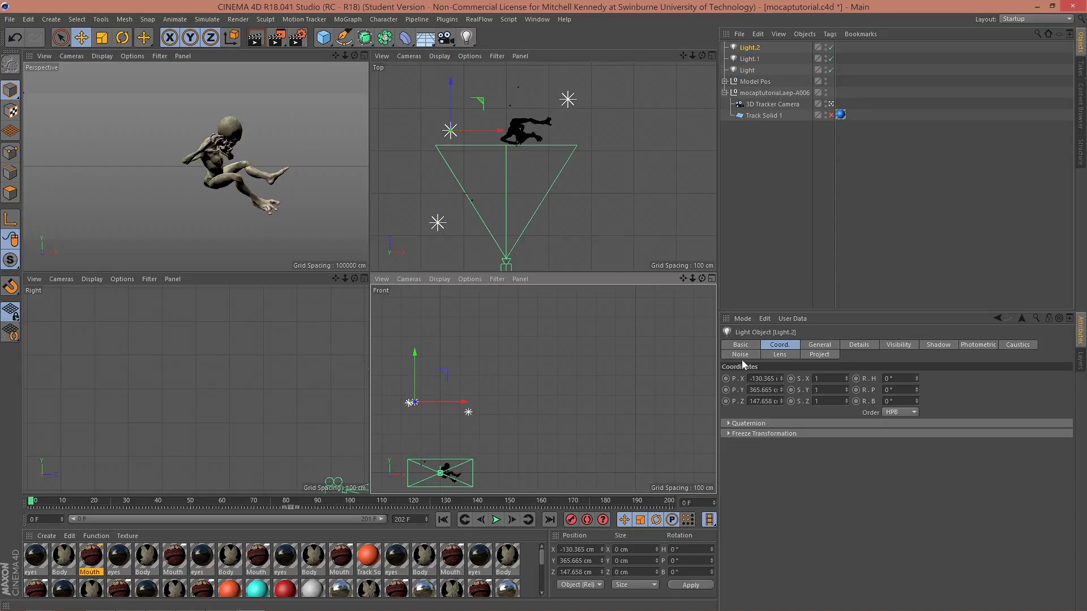
pyautogui.click(820, 345)
pyautogui.moveTo(867, 443); pyautogui.dragTo(916, 443)
pyautogui.middleClick(297, 80)
pyautogui.click(264, 37)
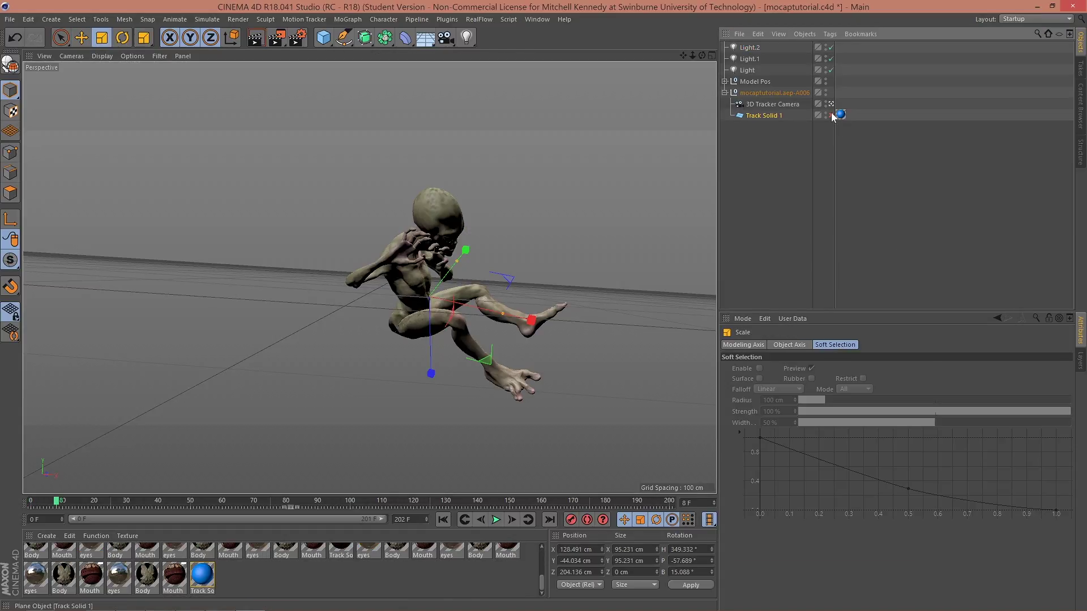
# Enable Track Solid 1 and scale it up uniformly to about 412% as a floor under the alien.
pyautogui.click(830, 115)
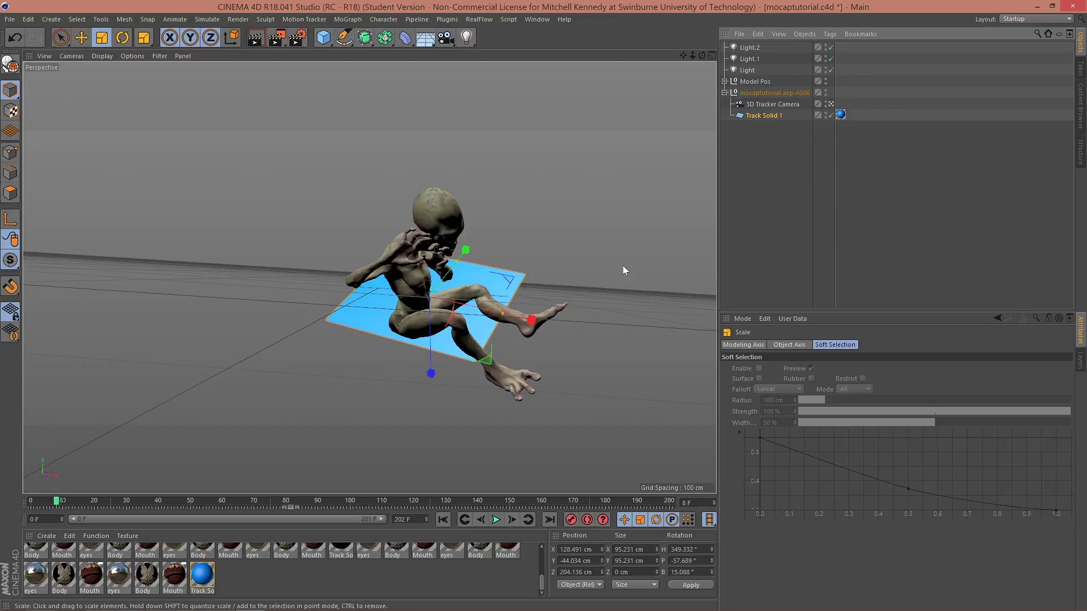
pyautogui.moveTo(544, 357); pyautogui.dragTo(714, 357)
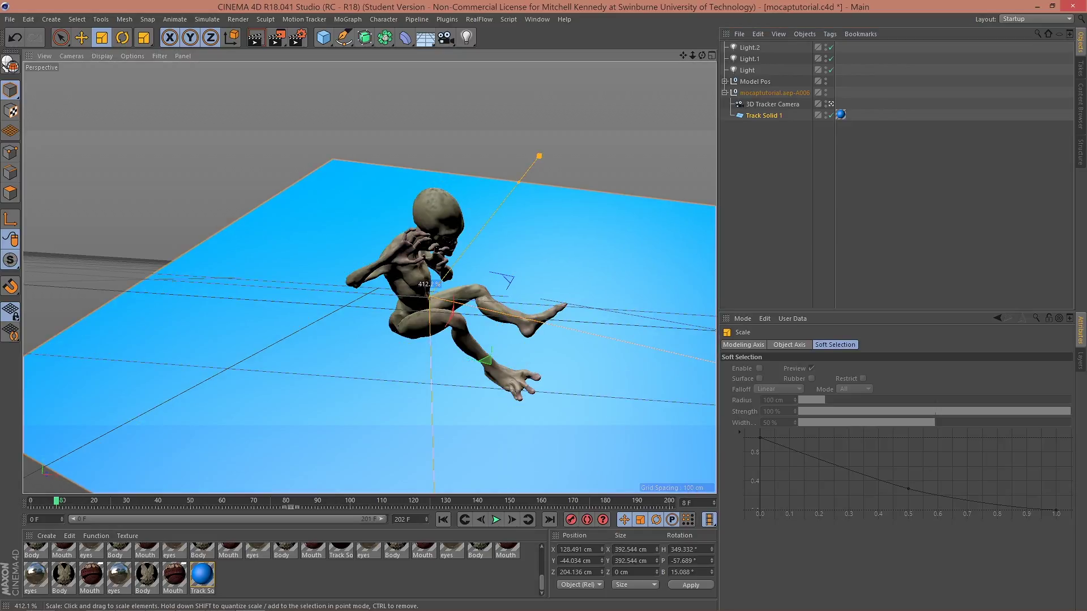
# Try Shadow Maps (Soft) on Light.2, then restore its shadow type to None.
pyautogui.click(748, 48)
pyautogui.click(801, 465)
pyautogui.click(800, 484)
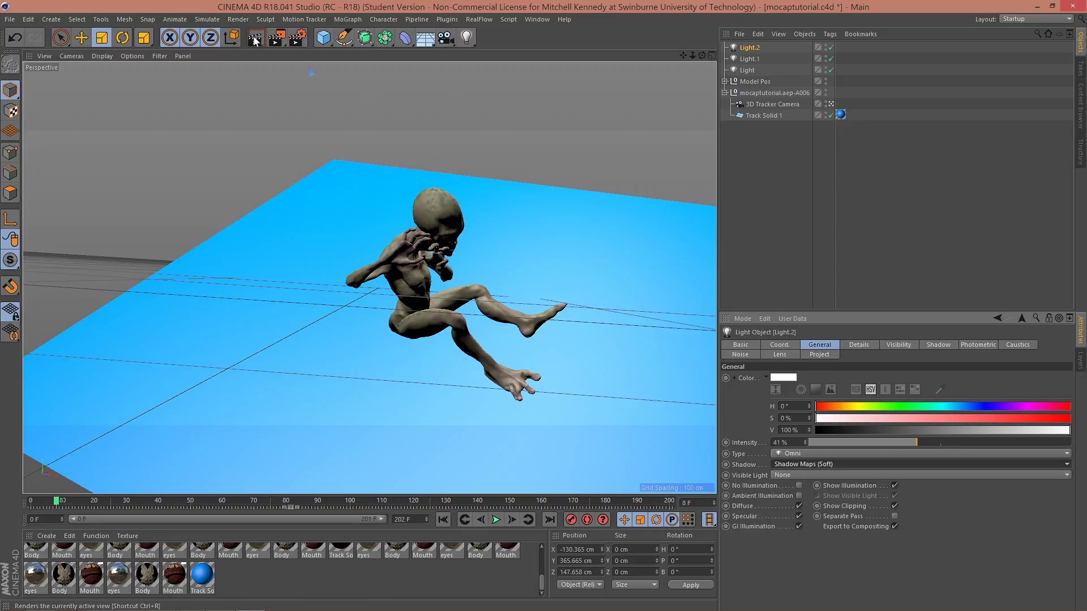
pyautogui.click(901, 209)
pyautogui.click(747, 49)
pyautogui.click(827, 464)
pyautogui.click(825, 474)
# Set the shadow type of the first light to Shadow Maps (Soft) and render the view.
pyautogui.click(747, 70)
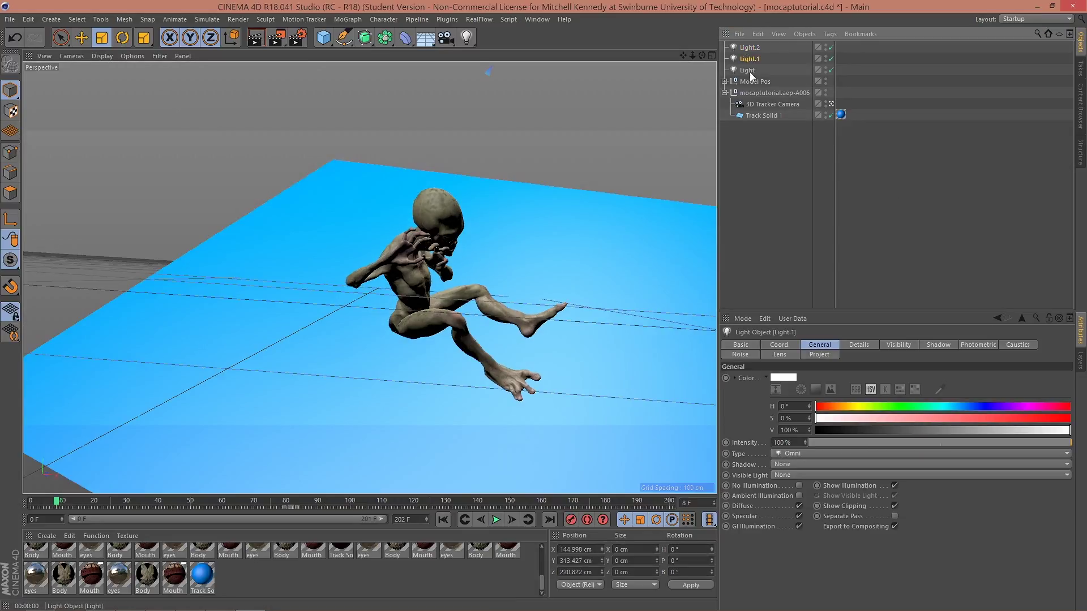
pyautogui.click(791, 465)
pyautogui.click(802, 484)
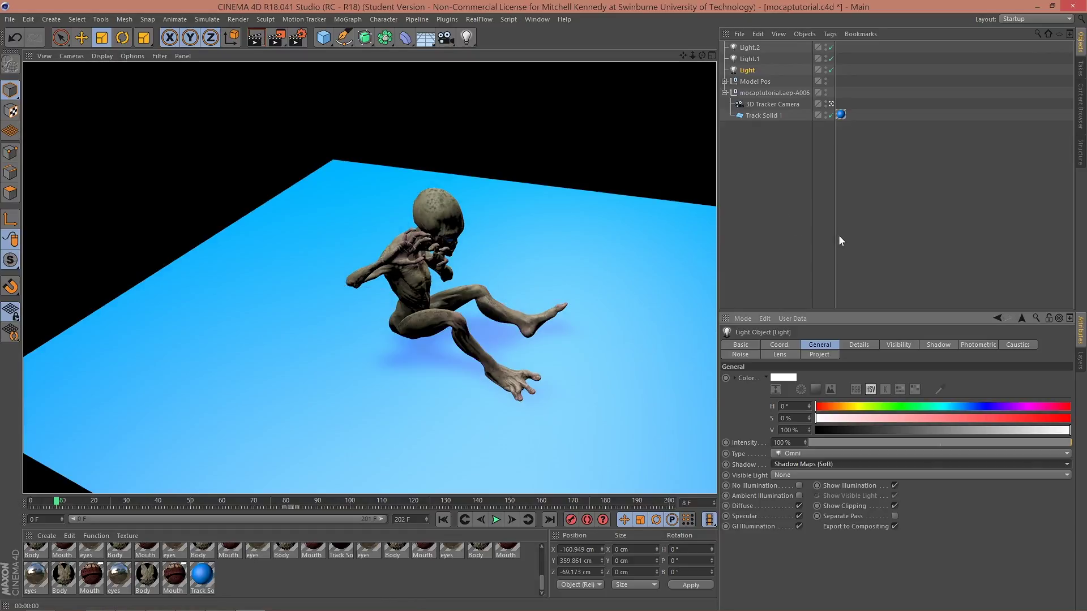
pyautogui.click(838, 236)
# Lower the first light to about Y 192 cm to reshape the alien's shadow on the floor.
pyautogui.click(745, 70)
pyautogui.middleClick(617, 159)
pyautogui.press('e')
pyautogui.moveTo(408, 365); pyautogui.dragTo(413, 392)
pyautogui.middleClick(322, 187)
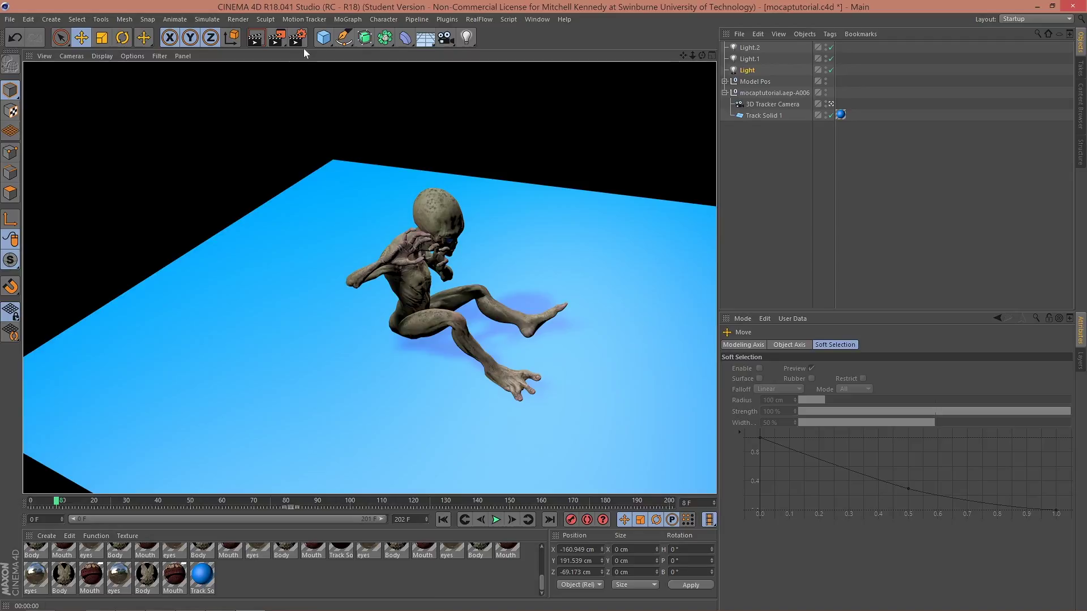
# Render the view and check the lit alien over the footage in After Effects, then return to Cinema 4D.
pyautogui.middleClick(261, 68)
pyautogui.middleClick(221, 72)
pyautogui.hotkey('ctrl', 'r')
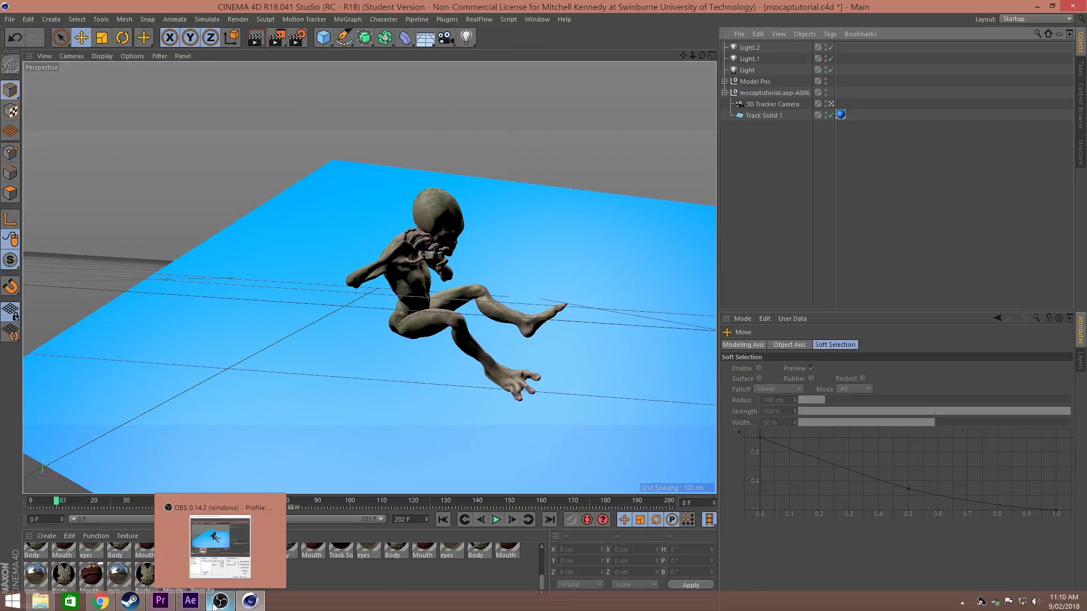
pyautogui.click(219, 602)
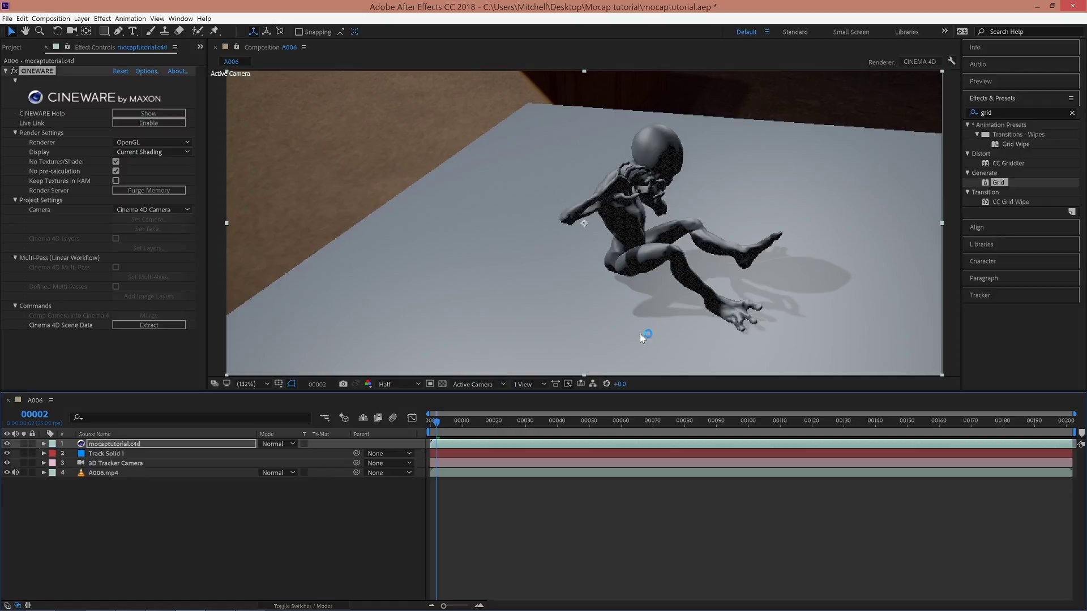
pyautogui.hotkey('alt', 'Tab')
# Add a Compositing tag to the Model Pos null and enable object buffer 1 on it.
pyautogui.click(754, 83)
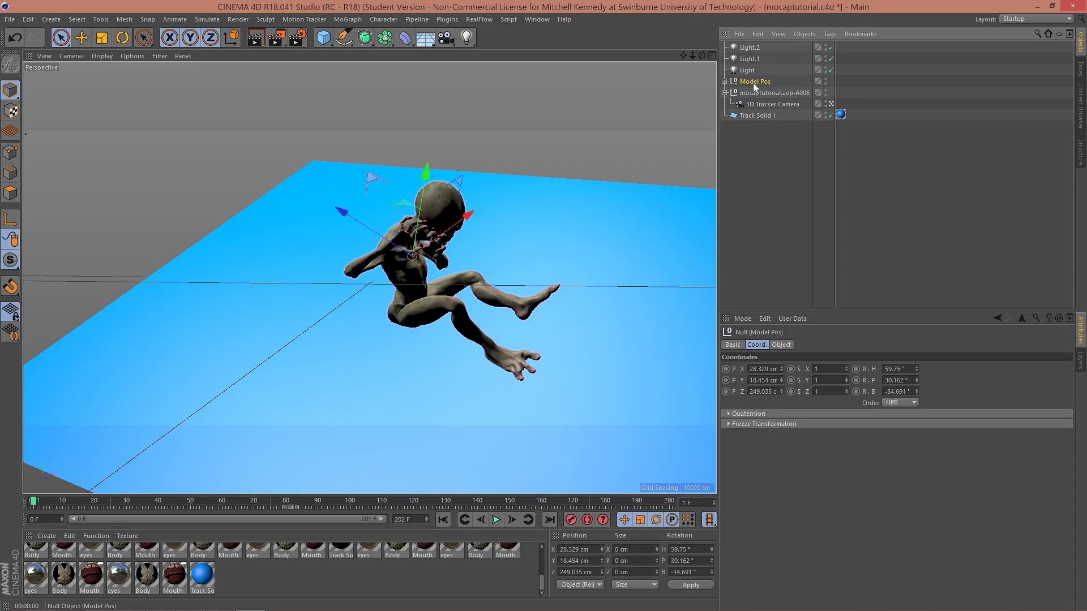
pyautogui.rightClick(757, 82)
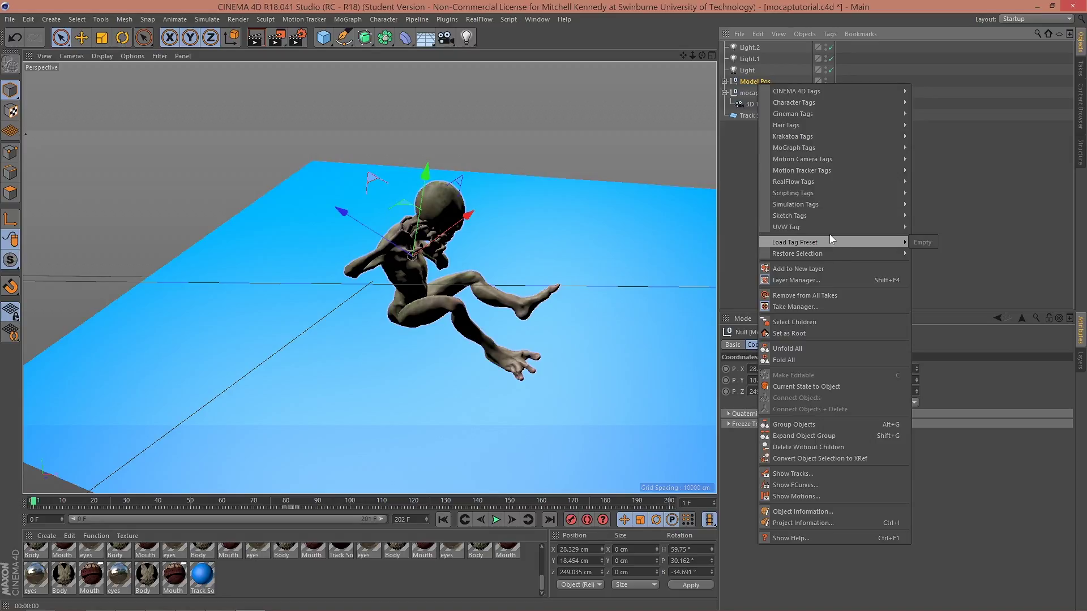
pyautogui.moveTo(821, 91)
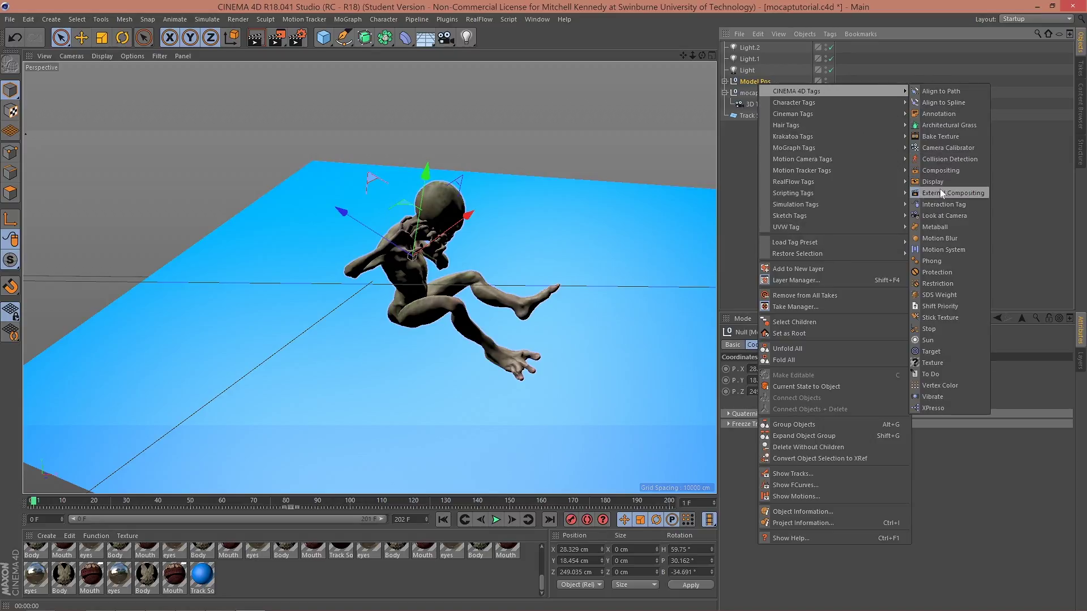
pyautogui.click(940, 171)
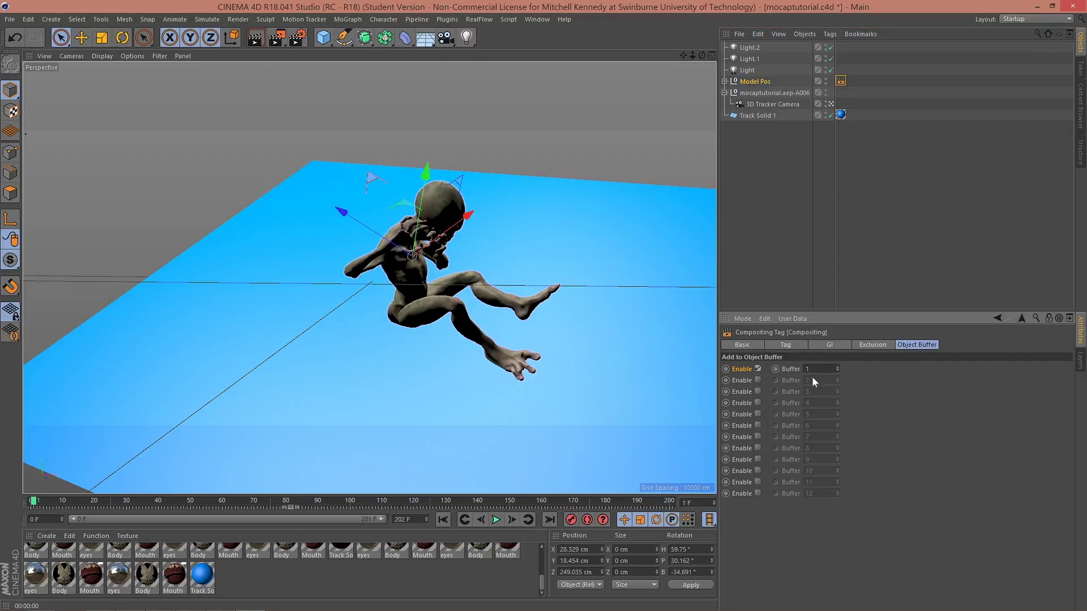
# Add an Object Buffer pass with Group ID 1 to the multi-pass render settings.
pyautogui.click(295, 38)
pyautogui.click(145, 208)
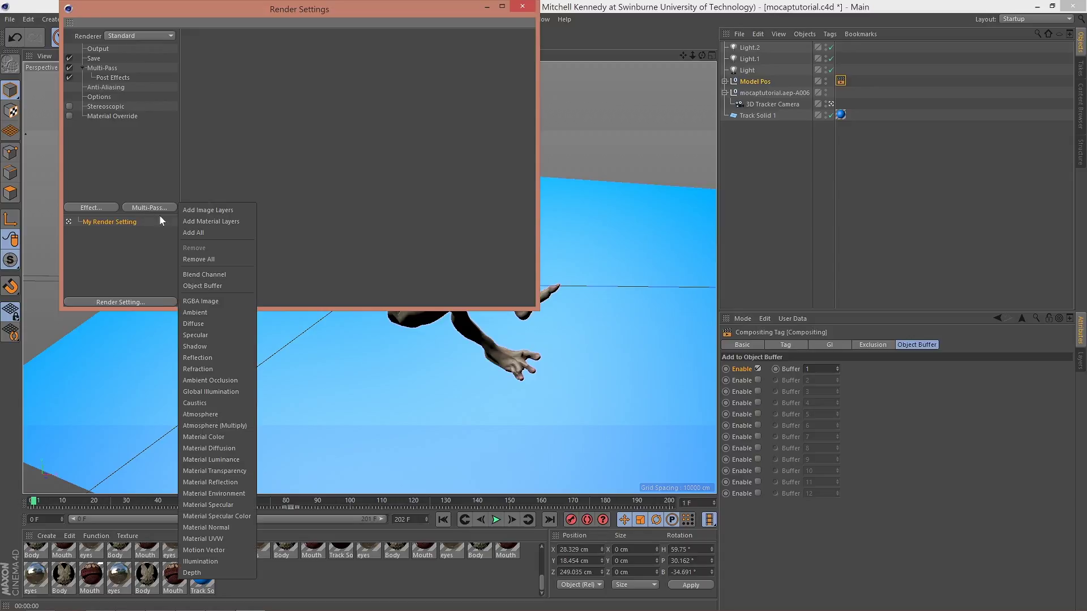
pyautogui.click(196, 285)
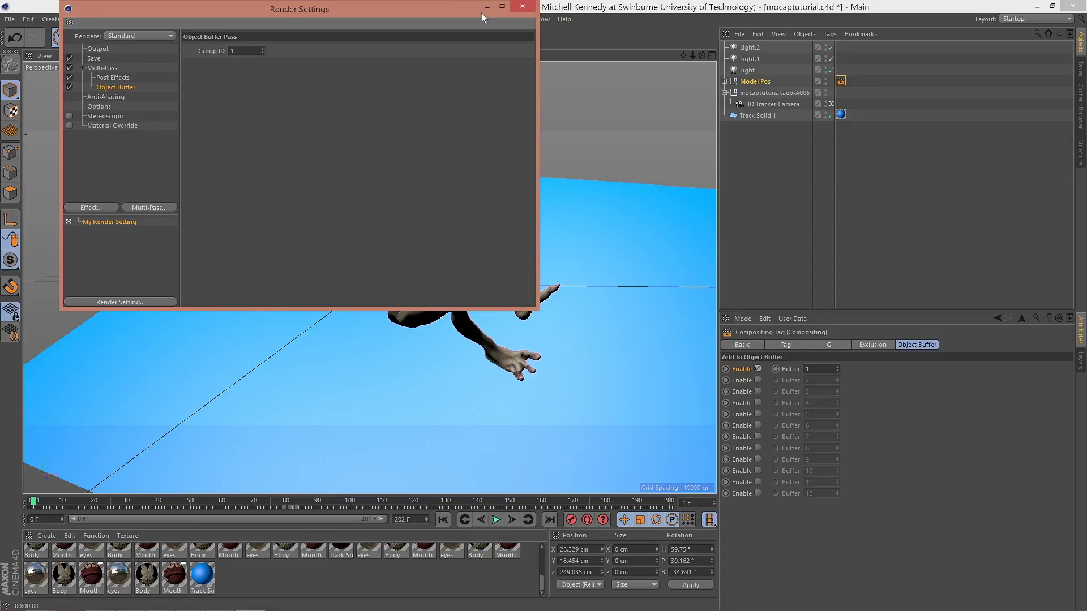
pyautogui.click(521, 7)
# Delete the blue material tag from Track Solid 1.
pyautogui.click(819, 186)
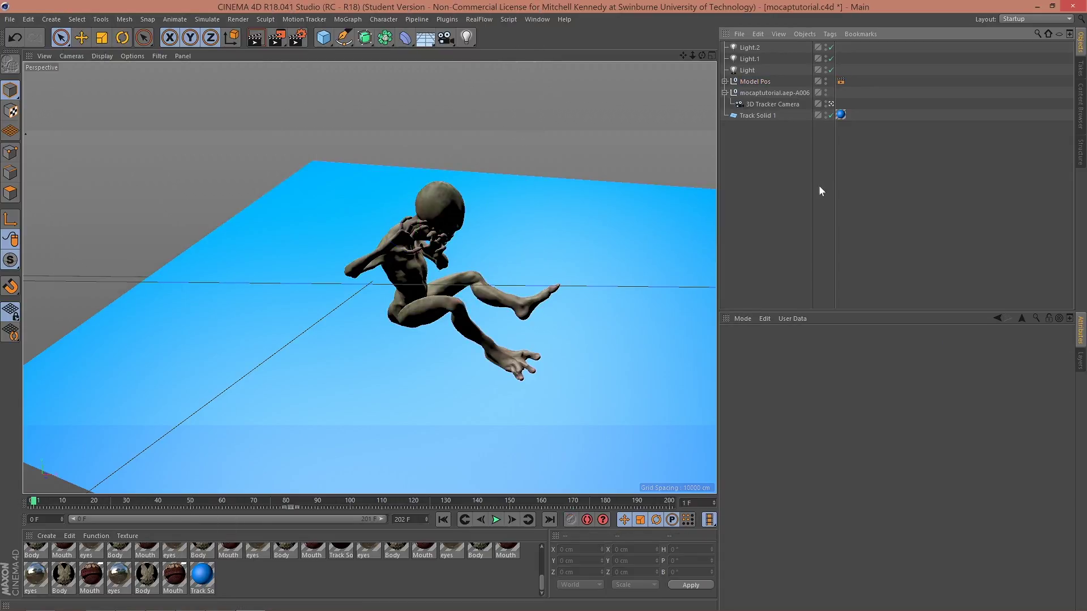
pyautogui.click(840, 115)
pyautogui.press('Delete')
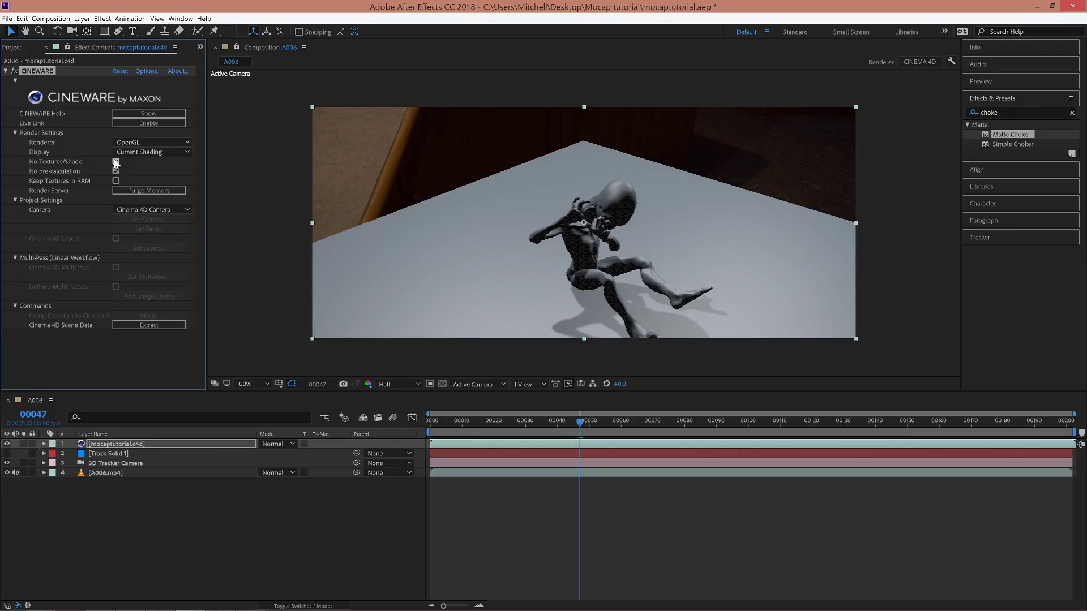
# In After Effects, disable No Textures/Shader on the mocaptutorial.c4d layer and set its Cineware renderer to Standard (Final).
pyautogui.click(116, 162)
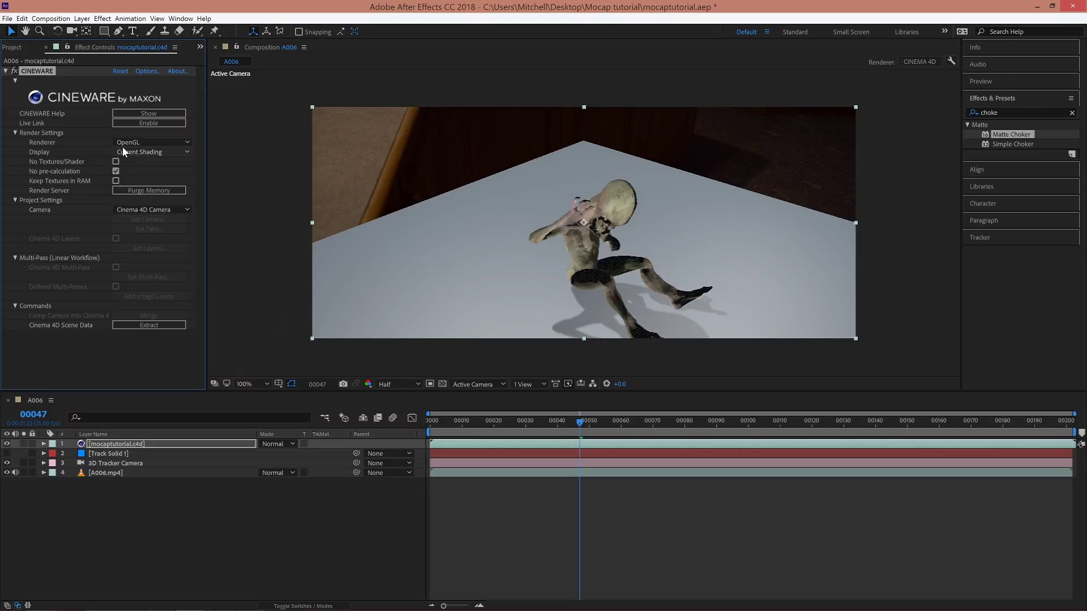
pyautogui.click(144, 142)
pyautogui.click(137, 153)
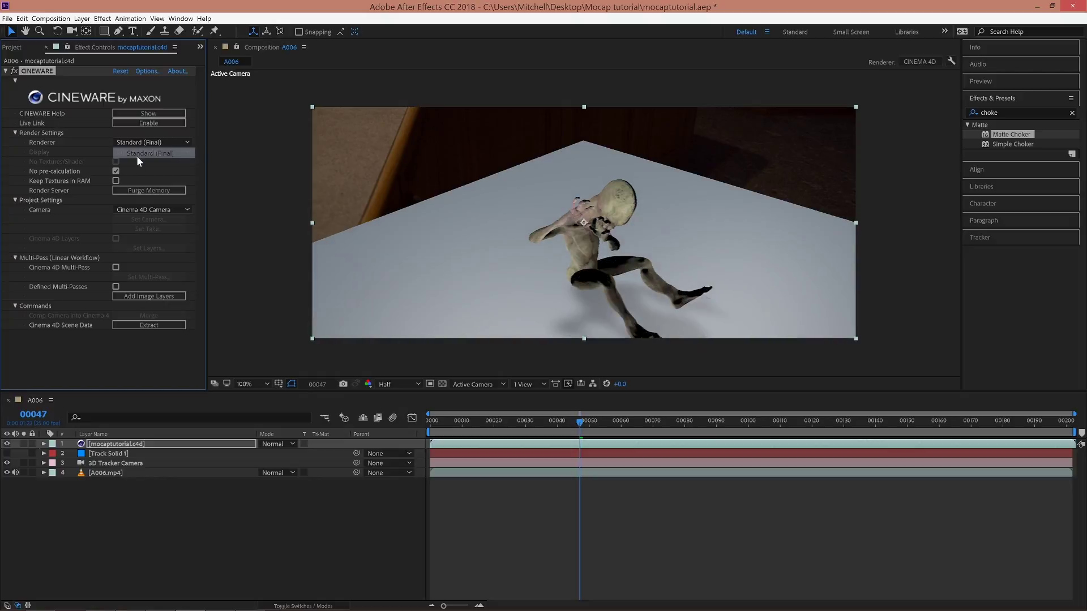
# Duplicate the mocaptutorial.c4d layer twice.
pyautogui.click(102, 444)
pyautogui.hotkey('ctrl', 'd')
pyautogui.hotkey('ctrl', 'd')
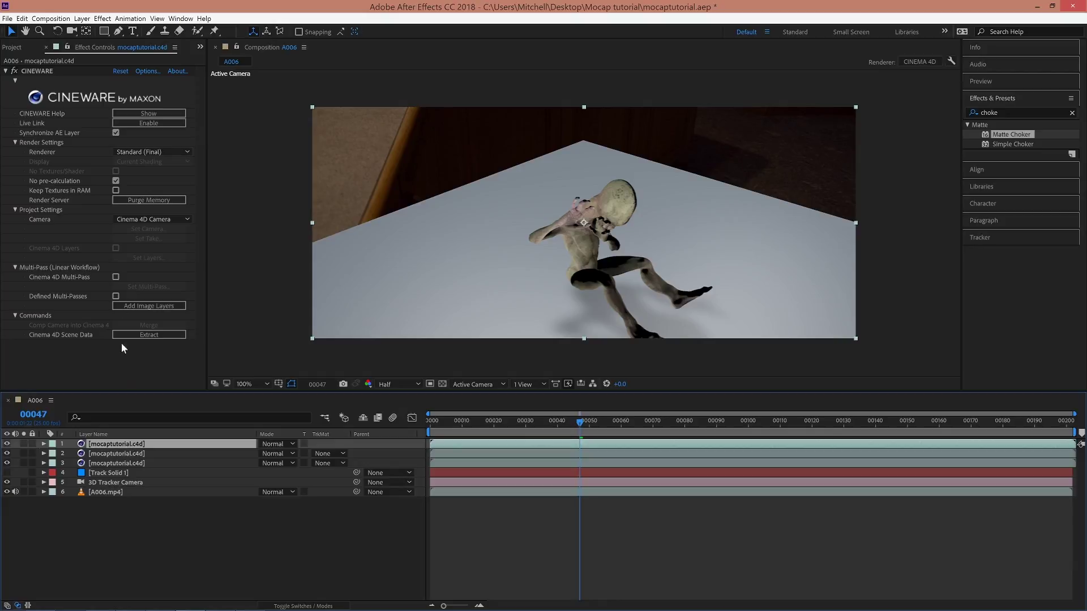
# Enable Cinema 4D Multi-Pass on the topmost mocaptutorial.c4d layer and assign it the Object Buffer pass.
pyautogui.click(116, 278)
pyautogui.click(130, 286)
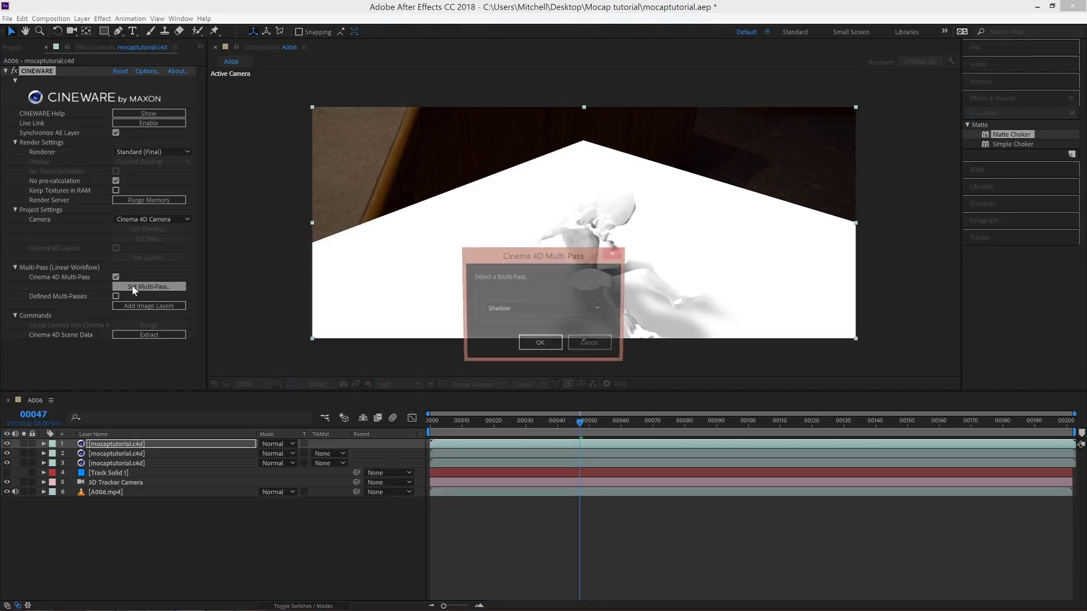
pyautogui.click(514, 308)
pyautogui.click(521, 321)
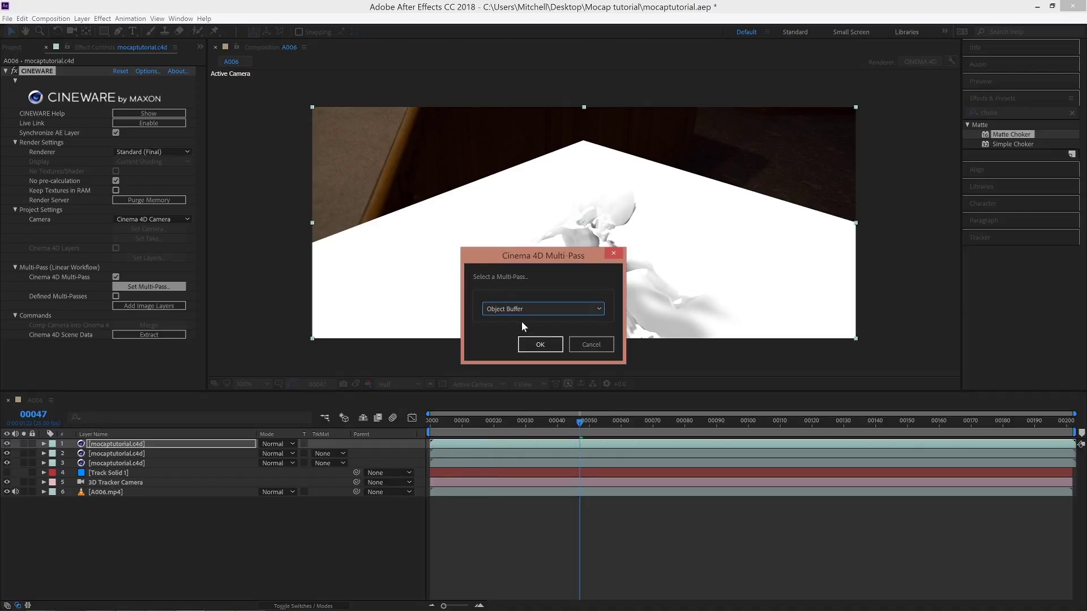
pyautogui.click(539, 345)
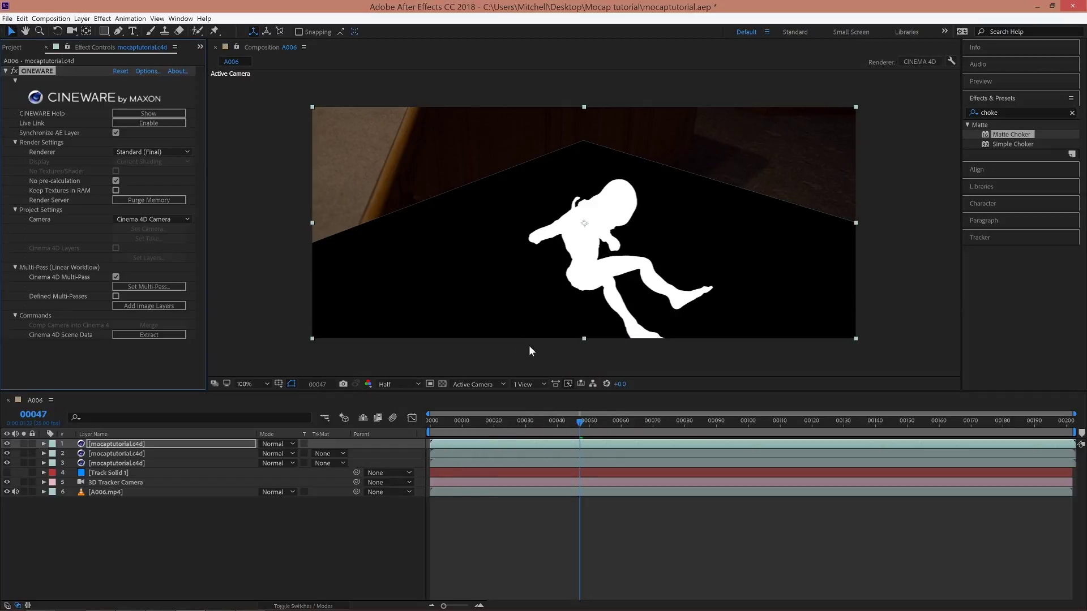
# Enable Cinema 4D Multi-Pass on the second mocaptutorial.c4d layer and assign it the RGBA Image pass.
pyautogui.click(114, 454)
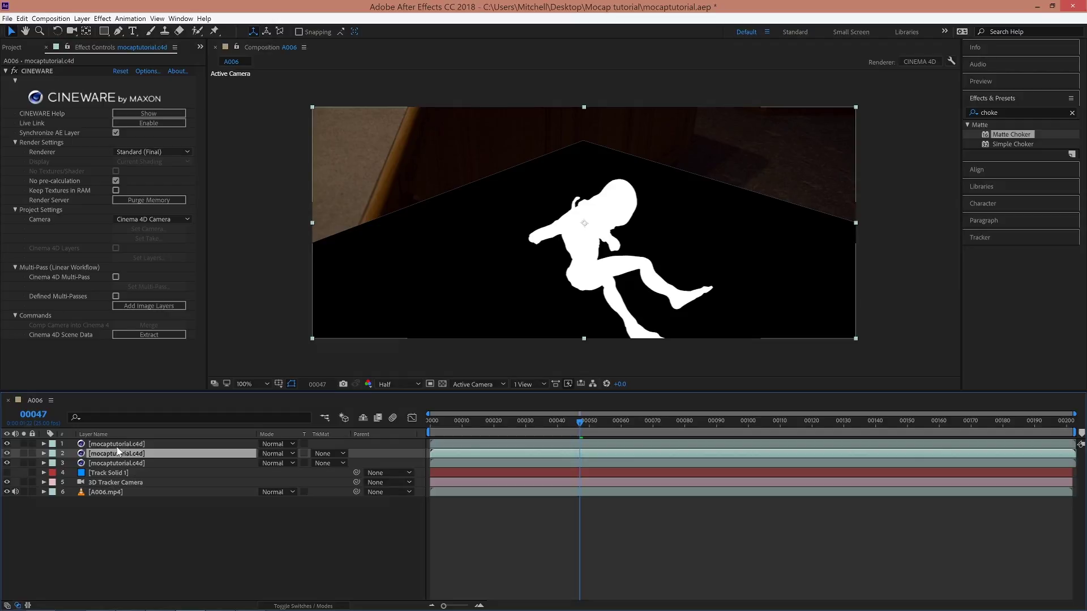
pyautogui.click(116, 277)
pyautogui.click(128, 286)
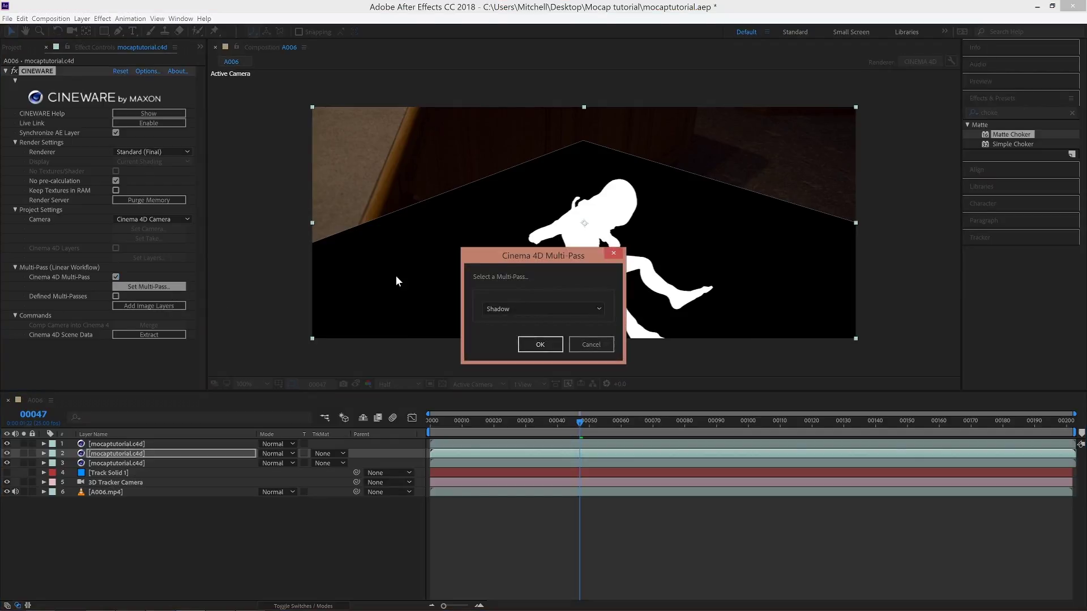
pyautogui.click(513, 310)
pyautogui.click(512, 322)
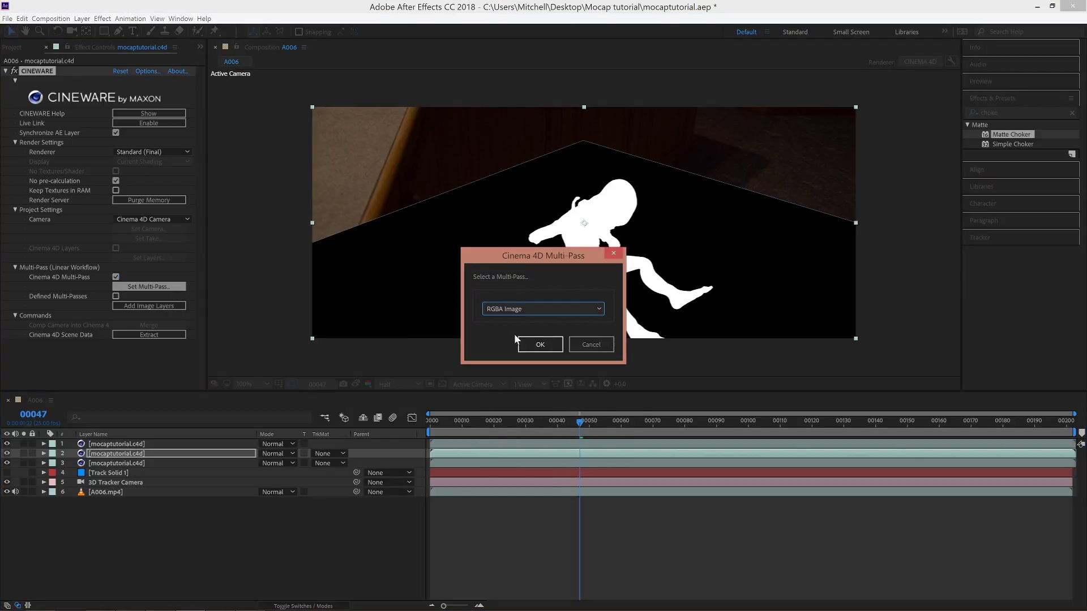
pyautogui.click(537, 344)
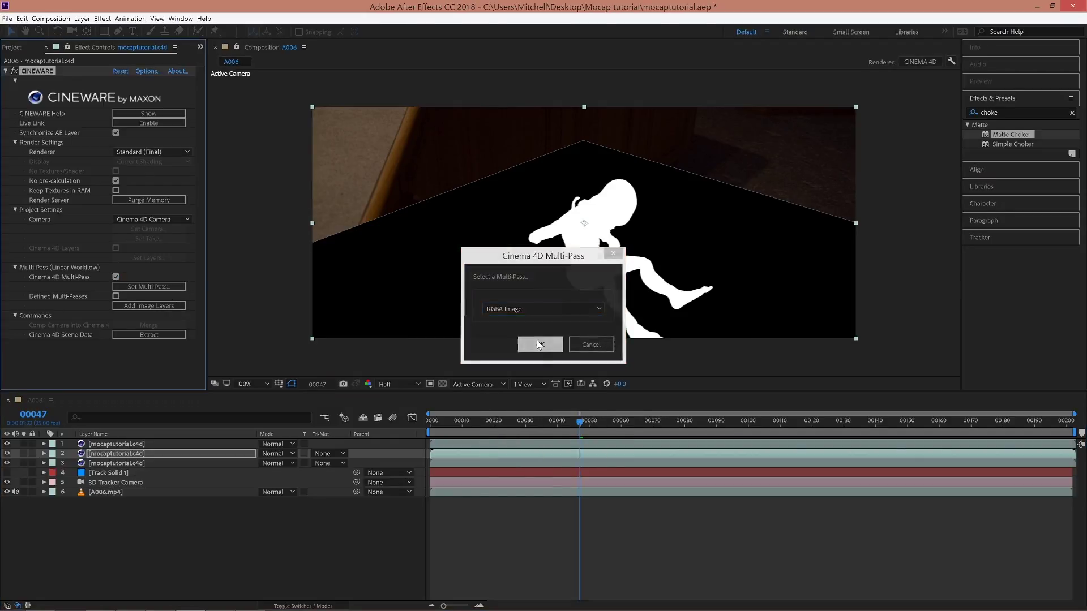
# Enable Cinema 4D Multi-Pass on the third mocaptutorial.c4d layer and assign it the Shadow pass.
pyautogui.click(135, 463)
pyautogui.click(115, 277)
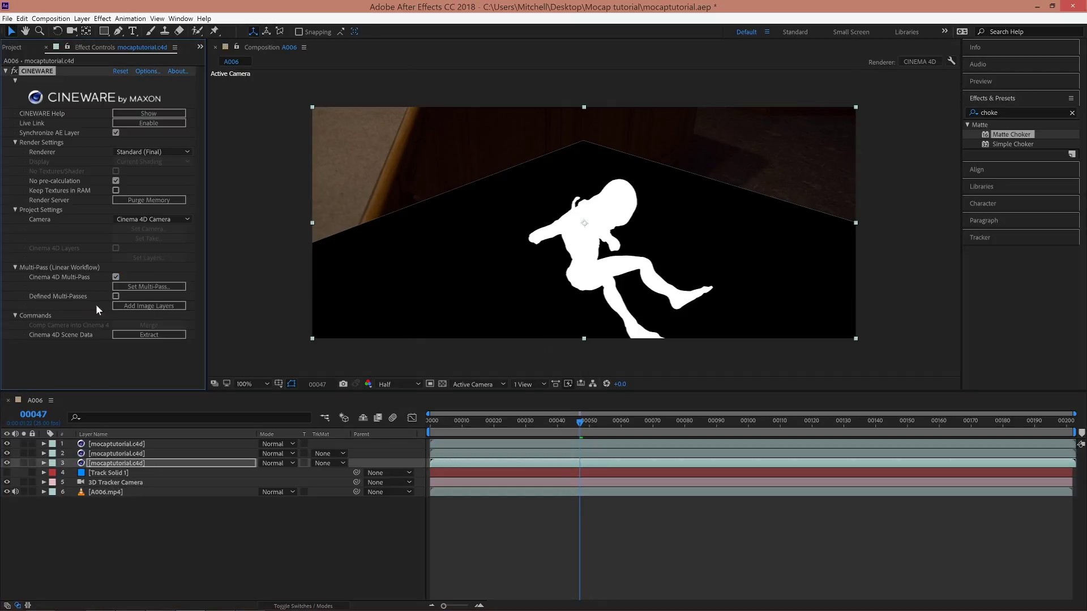
pyautogui.click(170, 286)
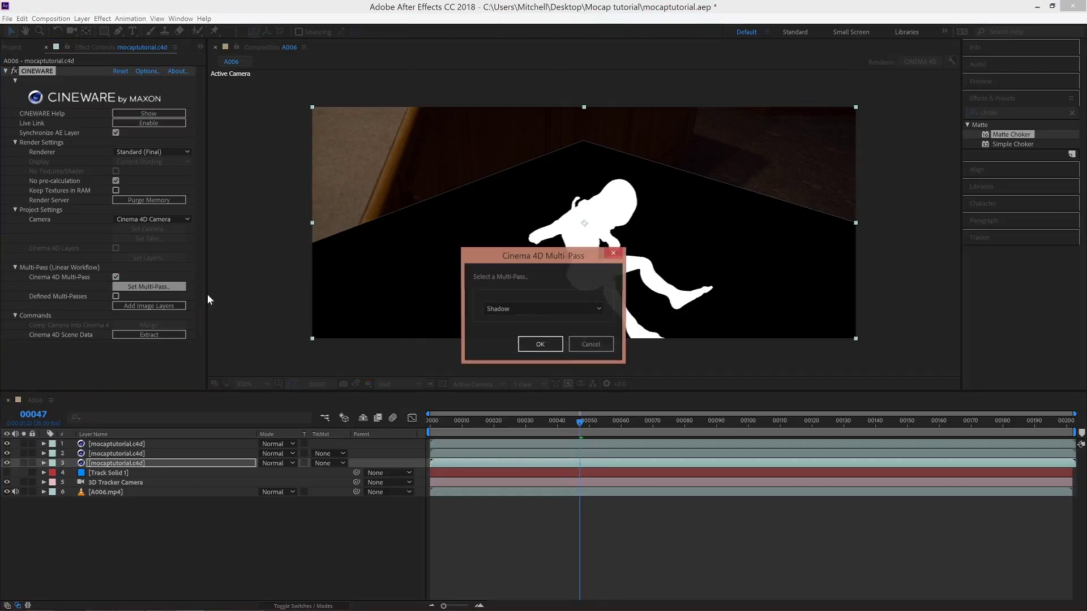
pyautogui.click(529, 344)
# Set the track matte of the second mocaptutorial.c4d layer to Luma Matte, using the object buffer layer above it.
pyautogui.click(119, 454)
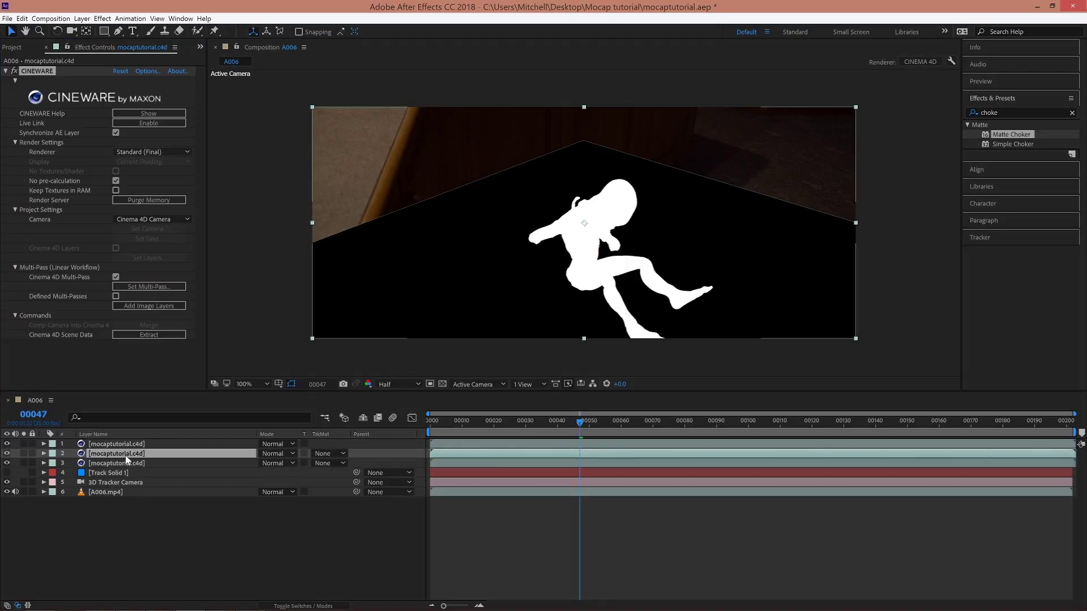
pyautogui.click(328, 454)
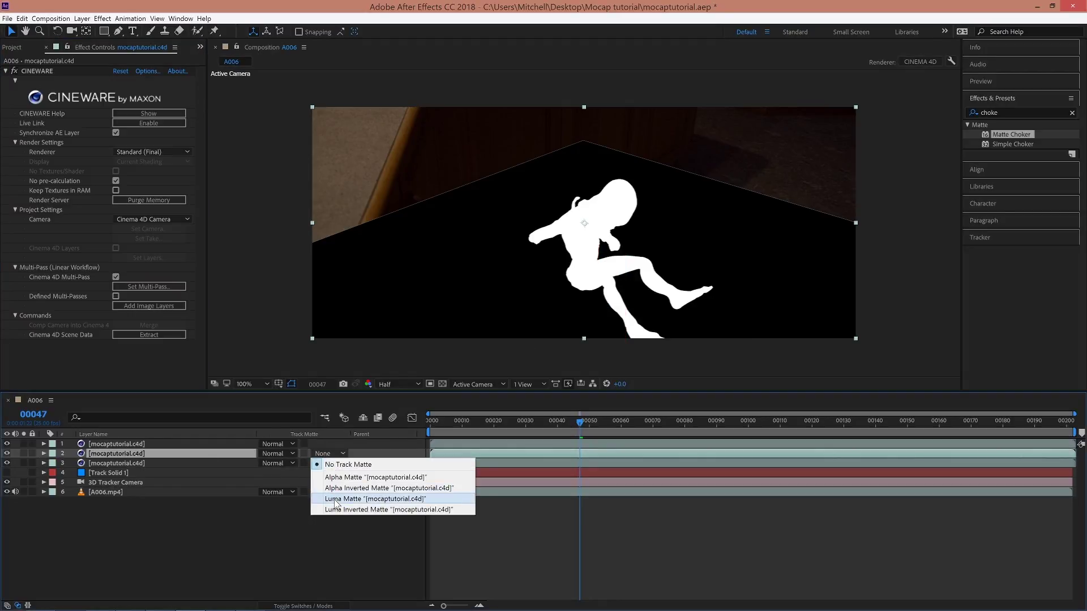
pyautogui.click(338, 499)
# Set the blending mode of the third mocaptutorial.c4d layer, the Shadow pass, to Multiply.
pyautogui.click(136, 463)
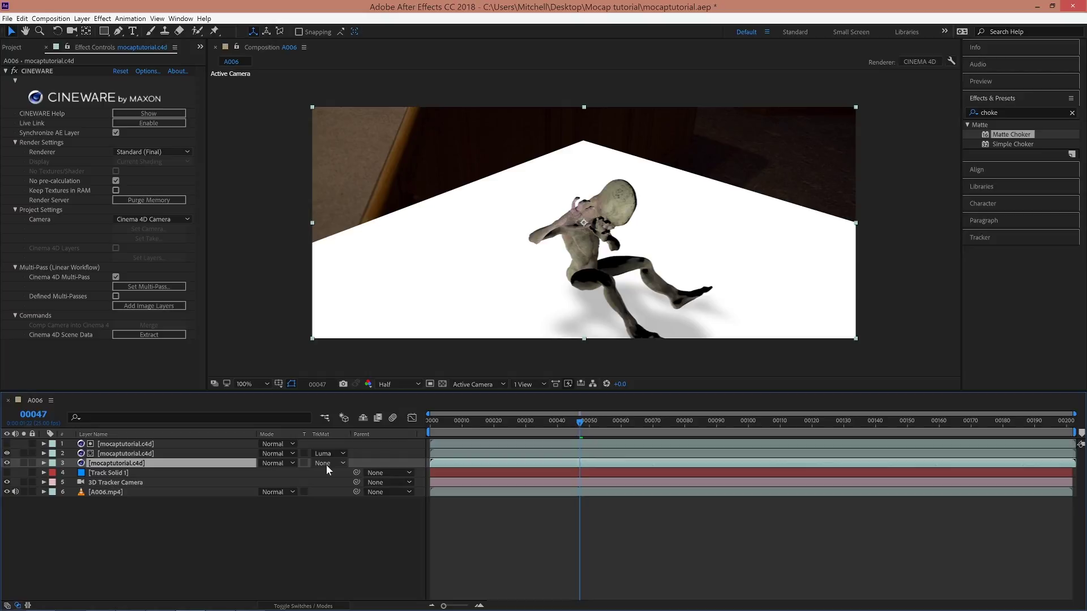
pyautogui.click(283, 463)
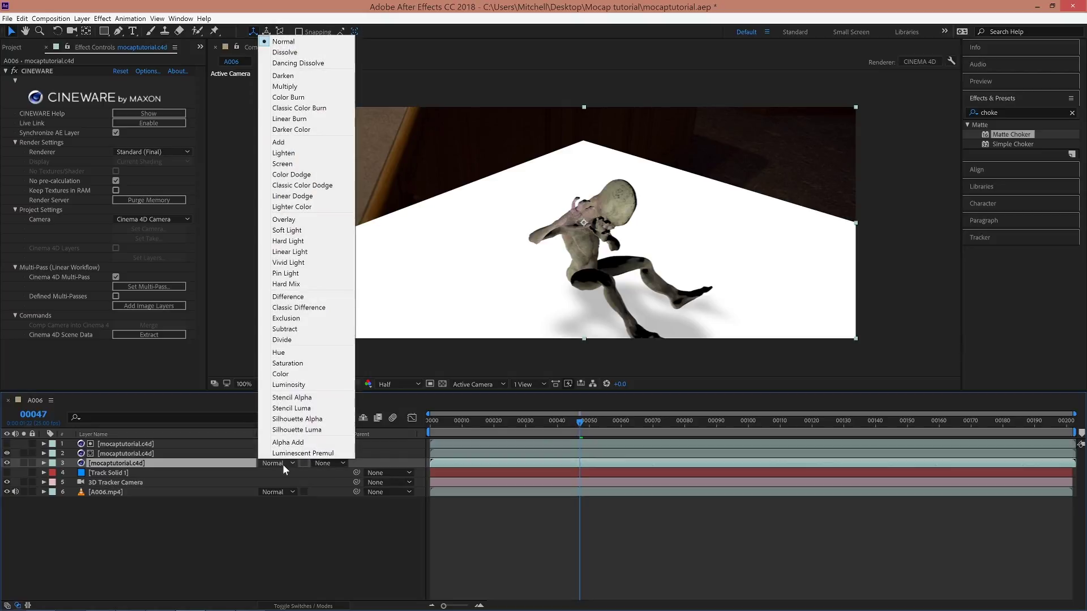
pyautogui.click(300, 85)
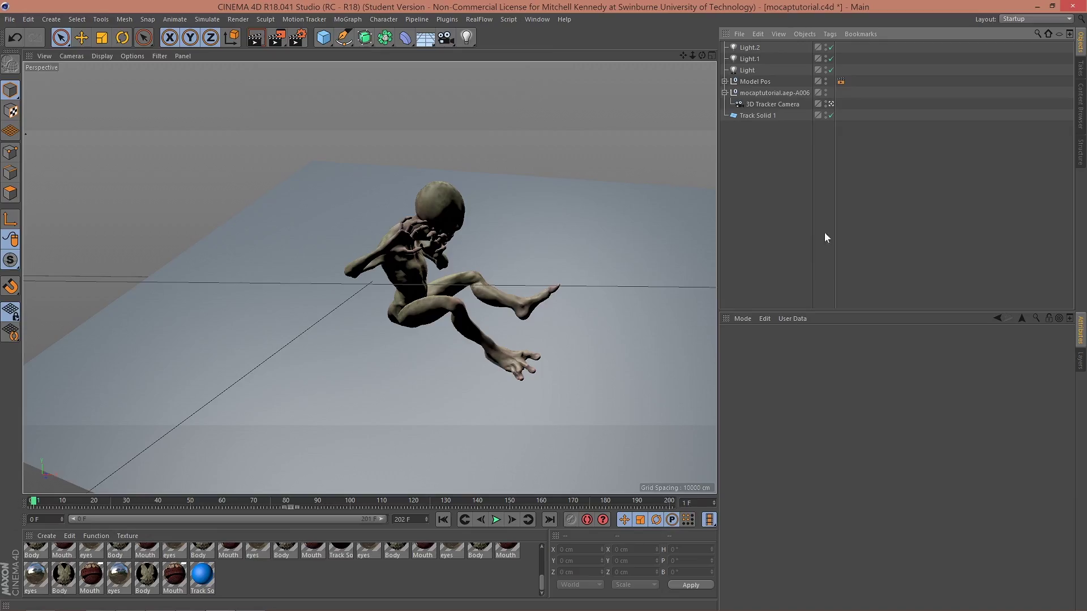
# In Cinema 4D, add the Ambient Occlusion effect to the render settings.
pyautogui.click(298, 37)
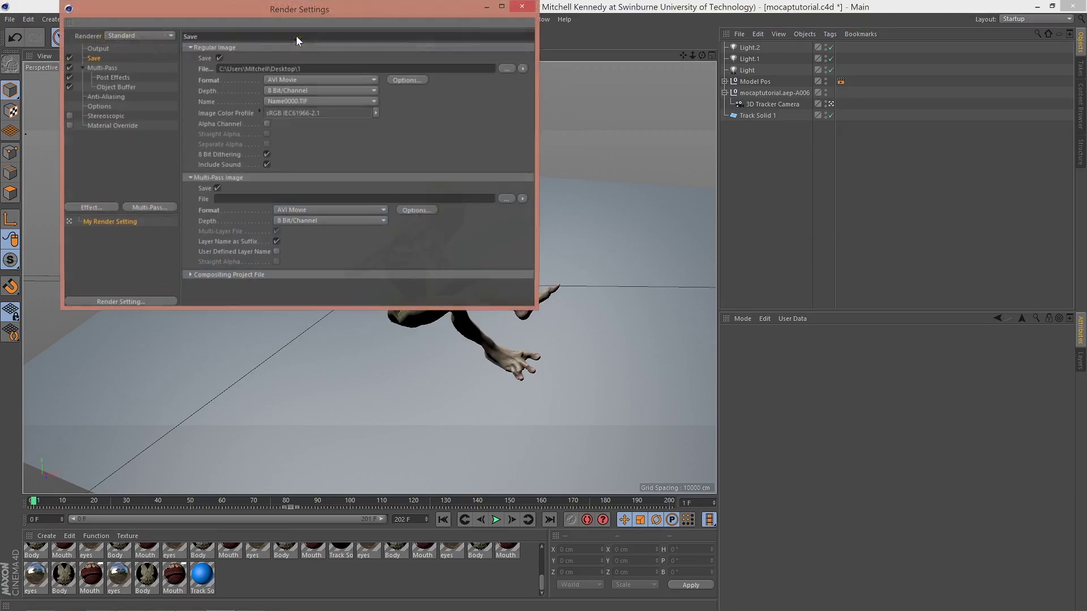
pyautogui.rightClick(121, 154)
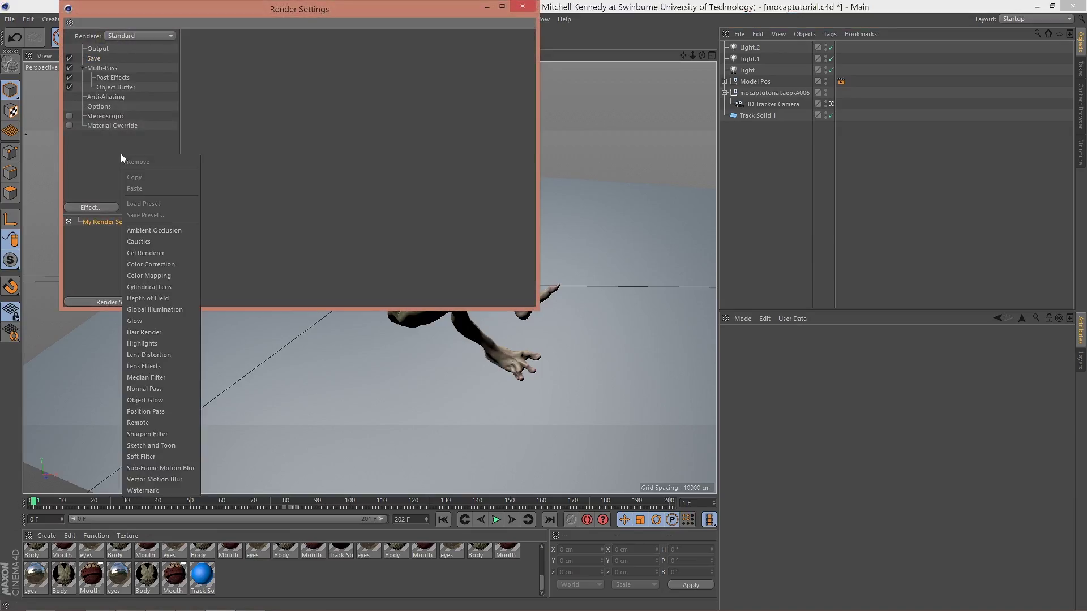
pyautogui.click(150, 231)
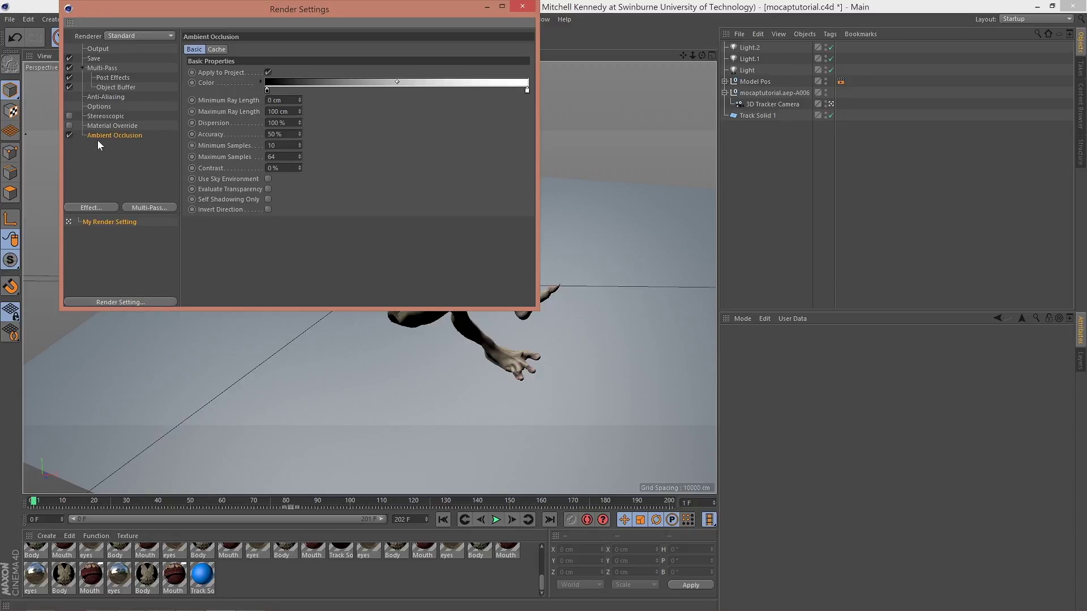
# Check the output and save settings for the AVI render, close them, and render the animation to the Picture Viewer.
pyautogui.click(94, 59)
pyautogui.click(105, 51)
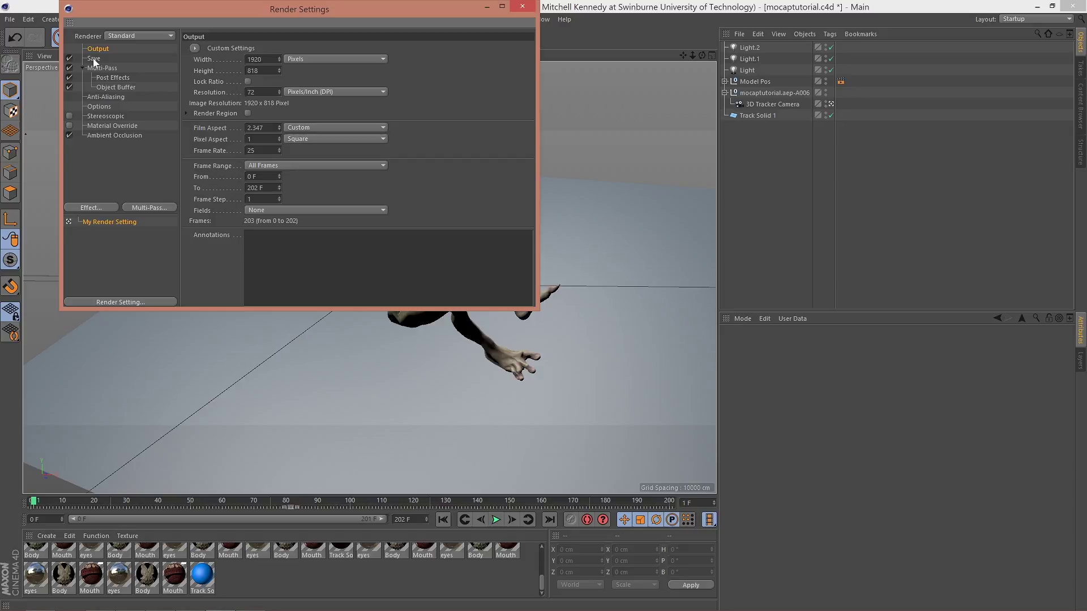
pyautogui.click(94, 59)
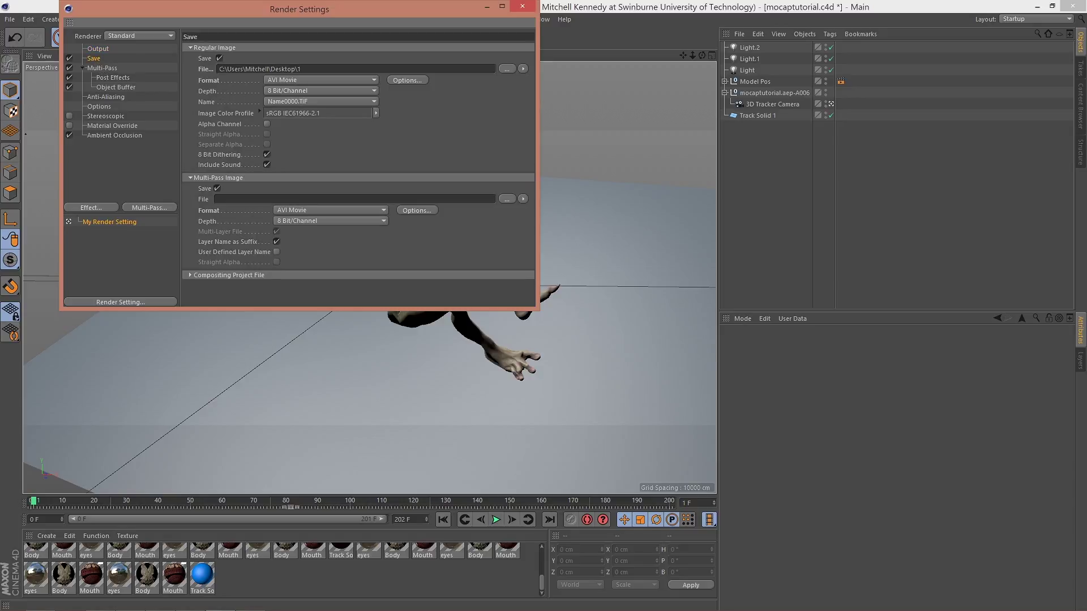
pyautogui.click(522, 6)
pyautogui.click(282, 39)
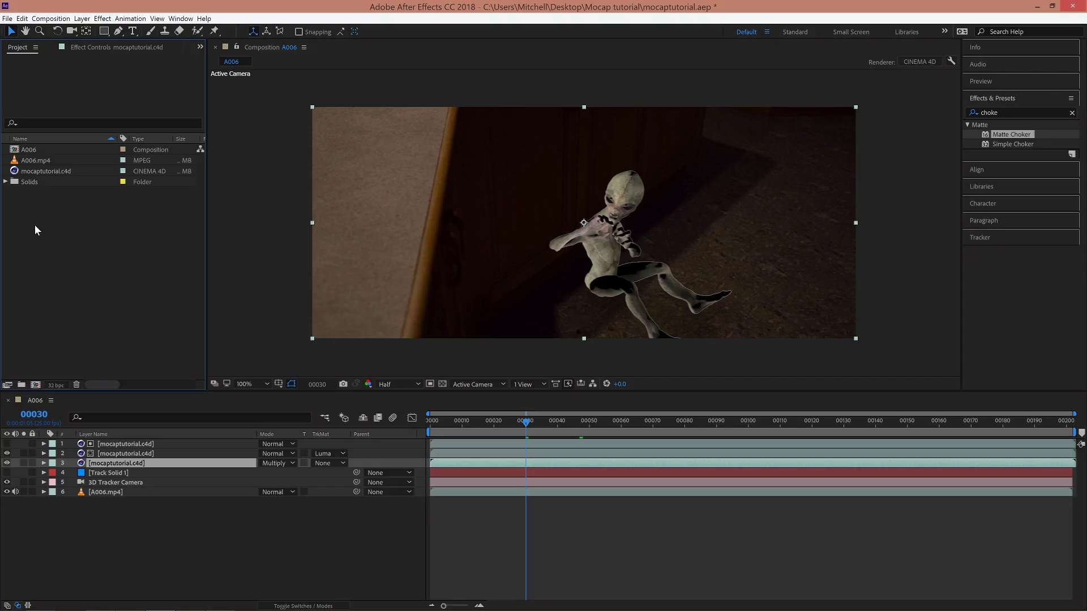
# In After Effects, import the rendered 1.avi and place it in the A006 timeline beneath the object buffer layer.
pyautogui.rightClick(35, 226)
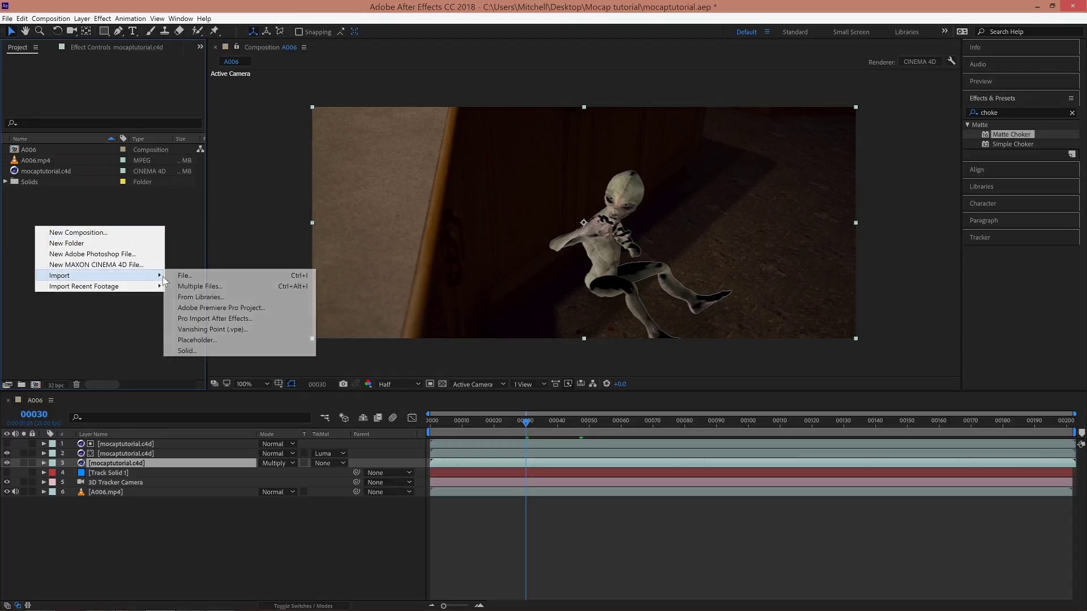
pyautogui.click(182, 275)
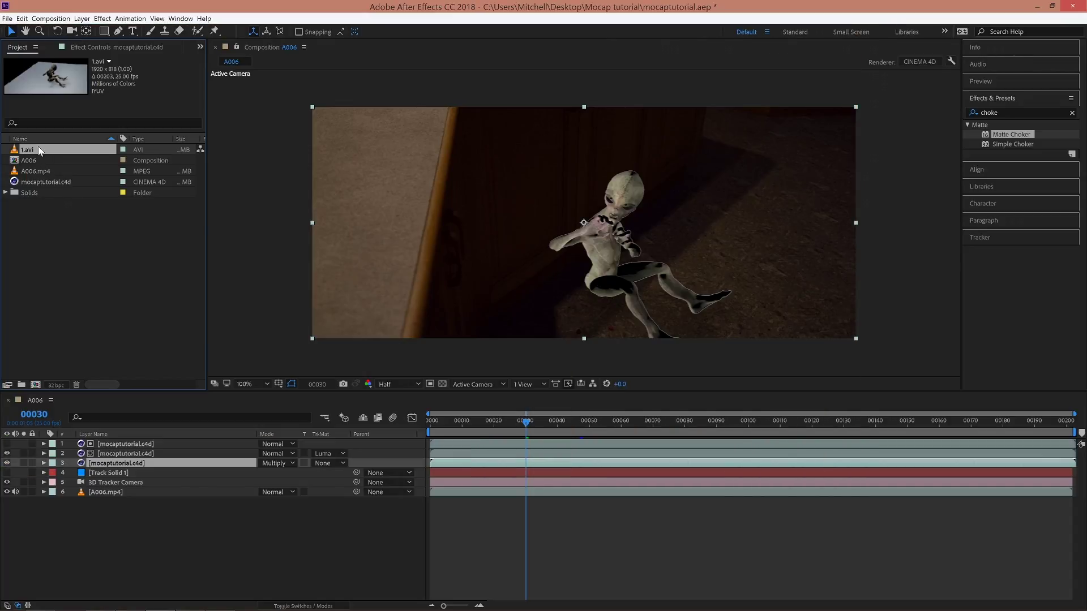
pyautogui.moveTo(39, 147); pyautogui.dragTo(94, 460)
# Delete the RGBA Image mocaptutorial.c4d layer and set the track matte of 1.avi to Luma Matte.
pyautogui.click(132, 455)
pyautogui.press('Delete')
pyautogui.click(96, 452)
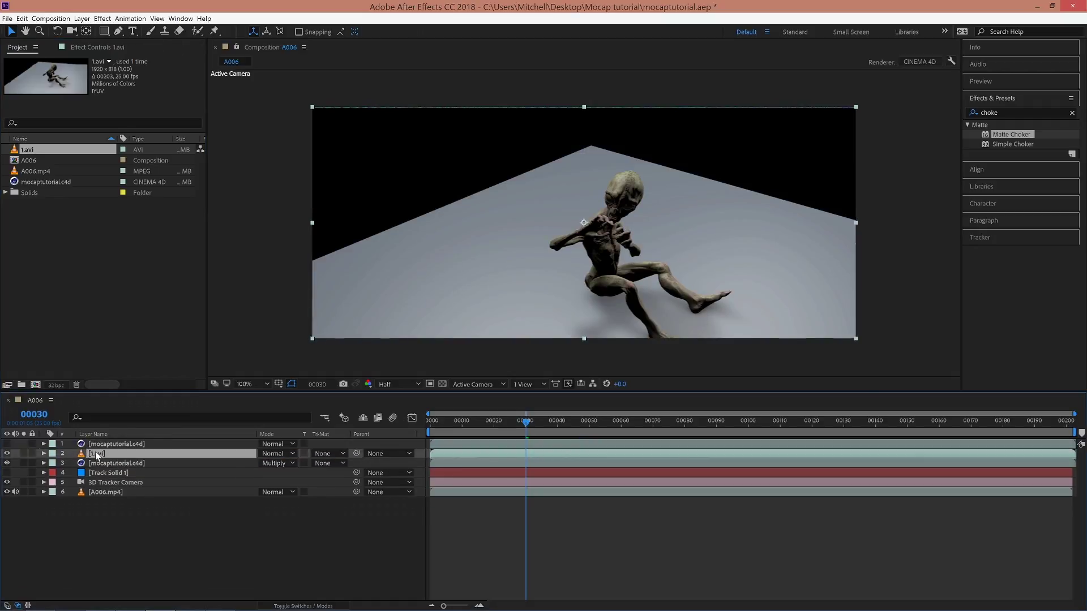
pyautogui.click(326, 453)
pyautogui.click(339, 500)
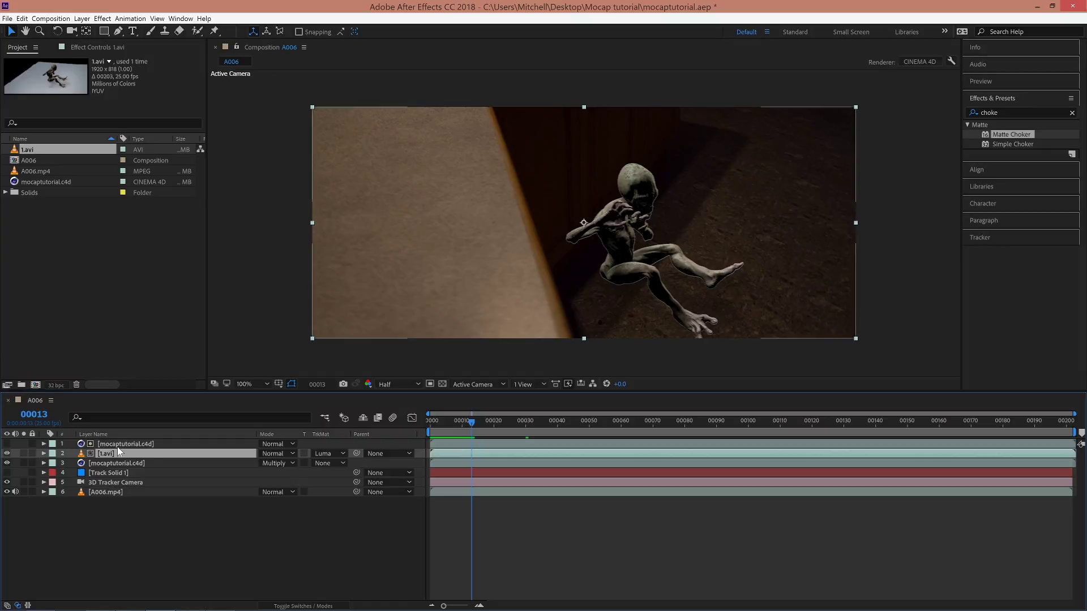
# Pre-compose the object buffer layer together with 1.avi, moving all attributes into the new composition.
pyautogui.click(117, 446)
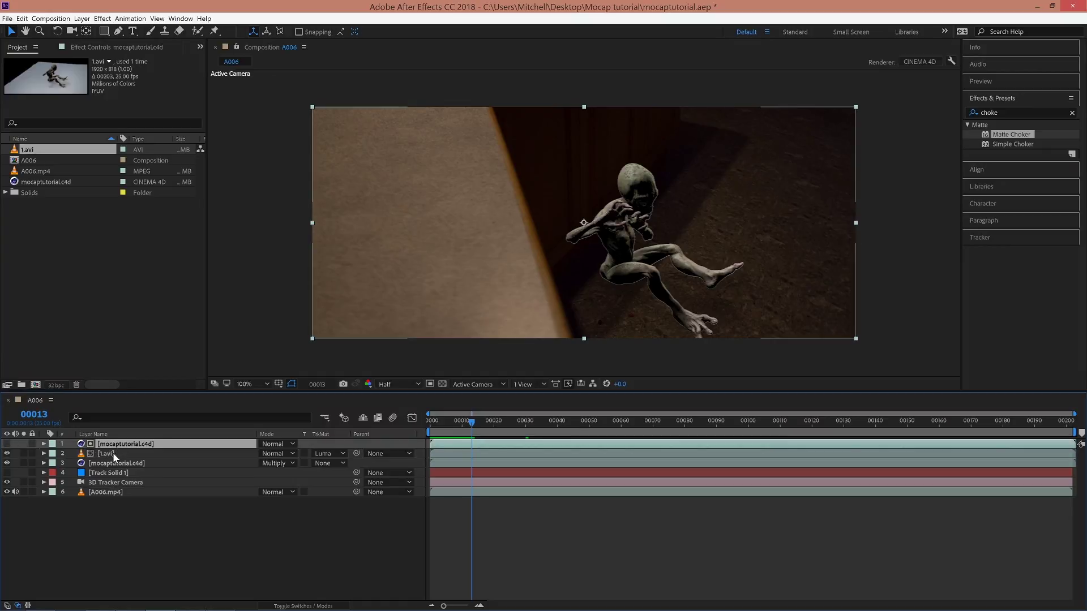
pyautogui.keyDown('shift'); pyautogui.click(106, 456); pyautogui.keyUp('shift')
pyautogui.rightClick(108, 456)
pyautogui.click(136, 370)
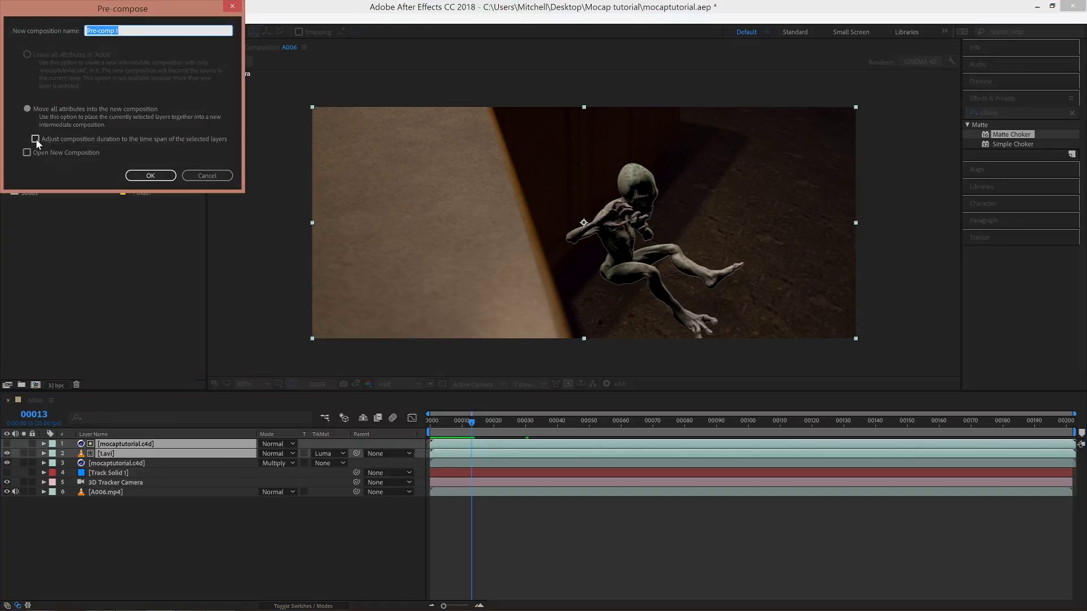
pyautogui.click(151, 173)
# Apply Simple Choker to the alien pre-comp and set Choke Matte to 2.80 to trim the edge fringe.
pyautogui.moveTo(1013, 144); pyautogui.dragTo(498, 314)
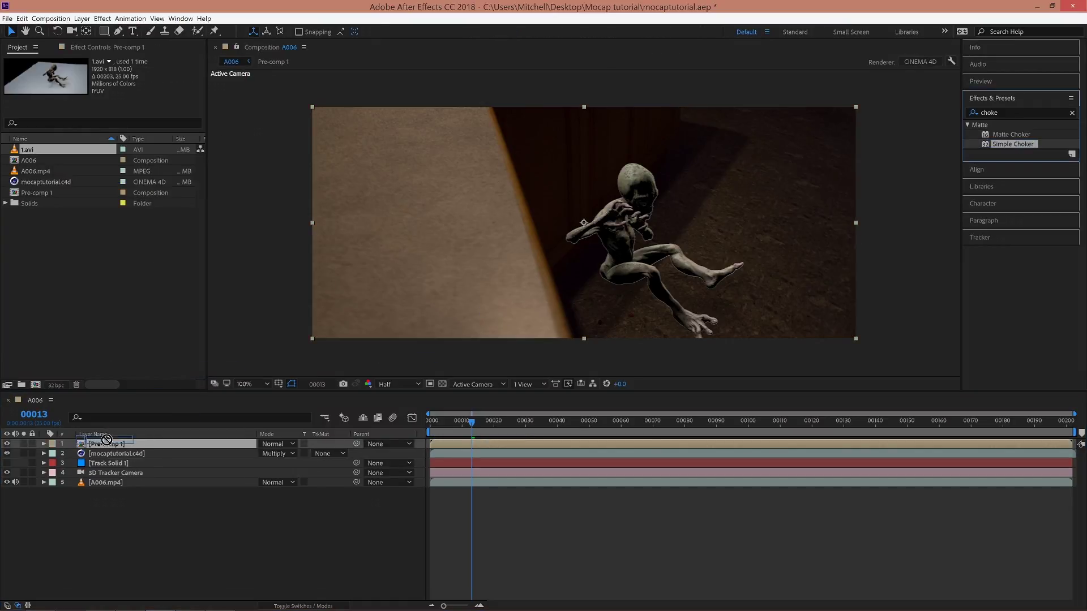
pyautogui.scroll(2, 628, 241)
pyautogui.moveTo(708, 269); pyautogui.dragTo(562, 201, button='middle')
pyautogui.moveTo(116, 91); pyautogui.dragTo(126, 92)
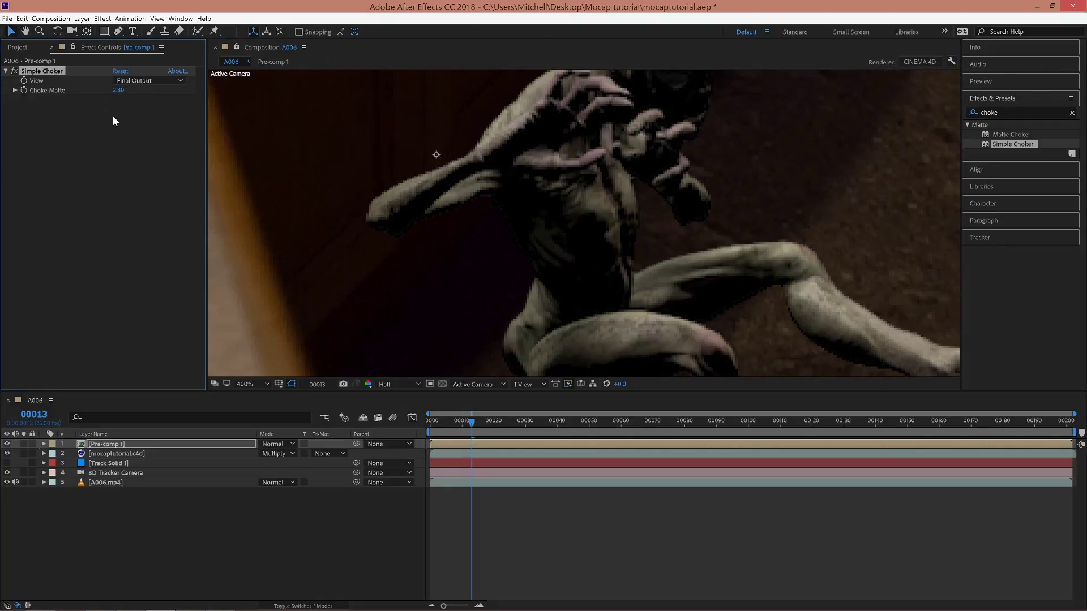
# Apply the Curves effect to the alien pre-comp and pull the RGB curve down to darken it.
pyautogui.click(103, 19)
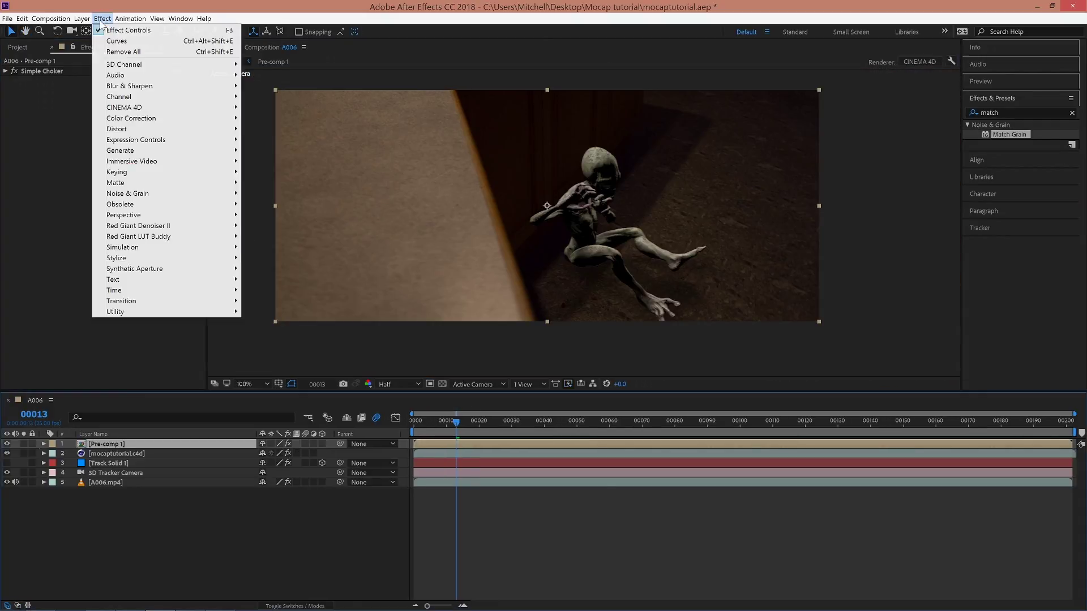
pyautogui.moveTo(110, 178)
pyautogui.click(262, 314)
pyautogui.moveTo(96, 190)
pyautogui.mouseDown()
pyautogui.moveTo(116, 211)
pyautogui.moveTo(86, 190)
pyautogui.moveTo(108, 213)
pyautogui.moveTo(97, 198)
pyautogui.mouseUp()
# Warm the alien's colour in Curves by slightly raising the red channel and slightly lowering the blue channel.
pyautogui.click(122, 90)
pyautogui.click(123, 107)
pyautogui.click(128, 92)
pyautogui.click(134, 122)
pyautogui.click(121, 90)
pyautogui.click(134, 134)
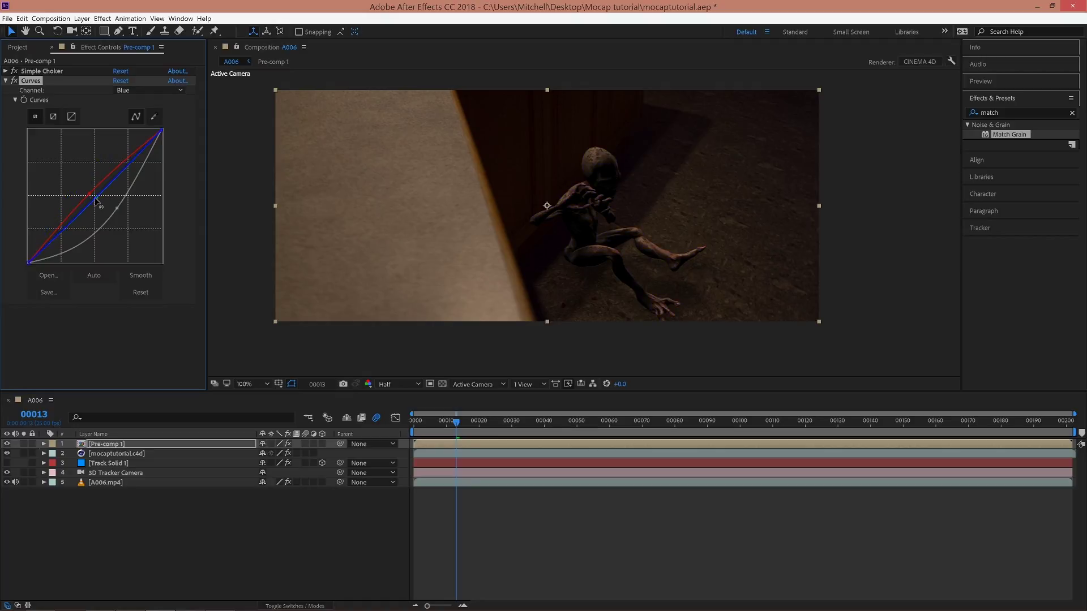
pyautogui.click(5, 81)
# Apply Camera Lens Blur to the alien pre-comp with a blur radius of 0.5.
pyautogui.moveTo(1003, 114); pyautogui.dragTo(910, 110)
pyautogui.write('camera')
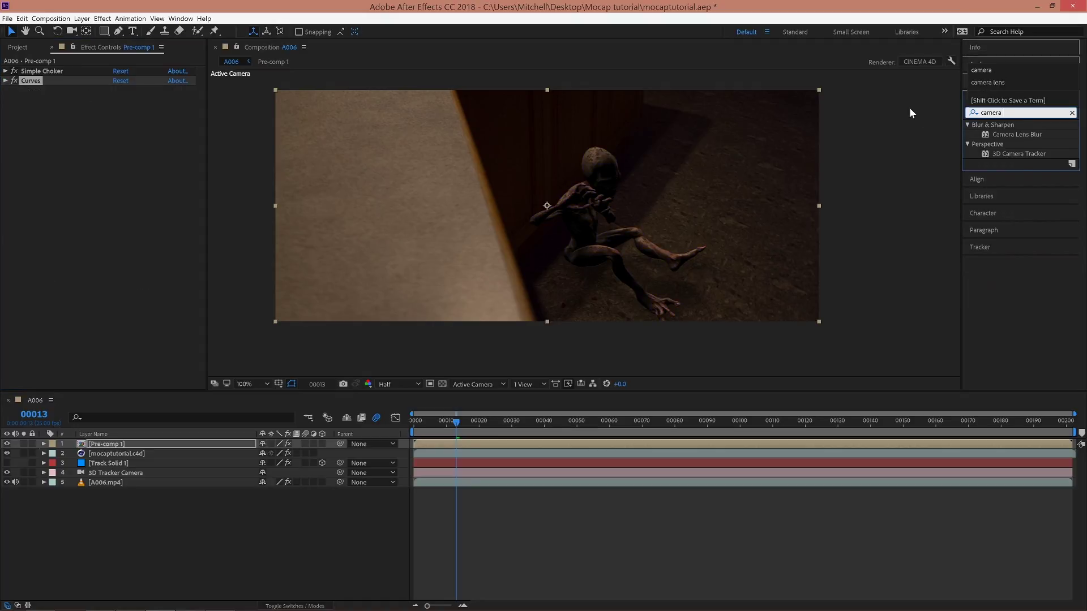
pyautogui.click(1010, 137)
pyautogui.moveTo(1011, 139); pyautogui.dragTo(108, 445)
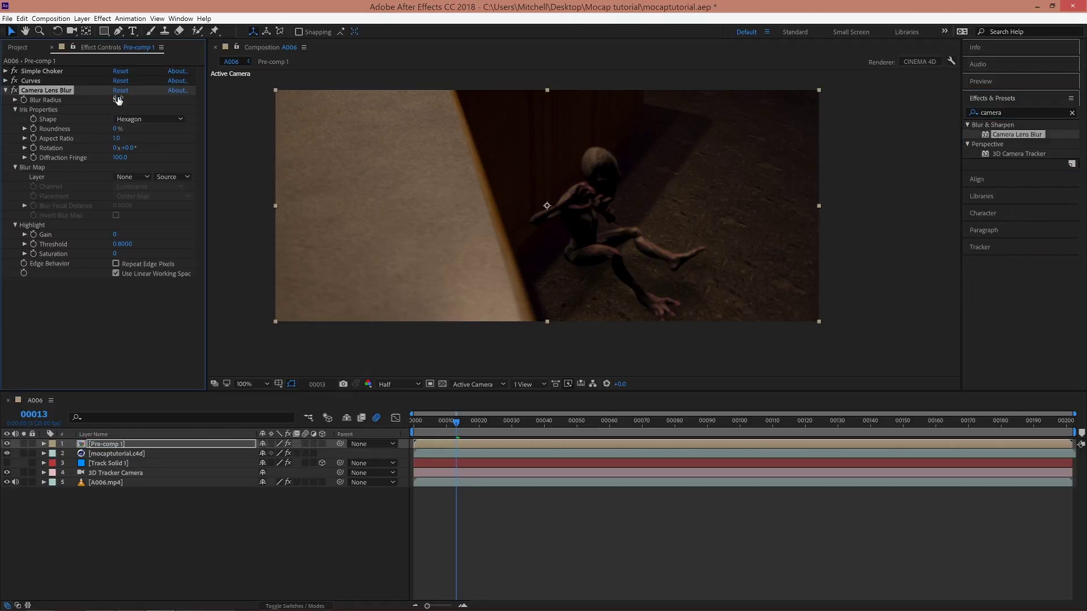
# Apply Match Grain to the alien pre-comp with A006.mp4 as the noise source layer.
pyautogui.moveTo(1003, 113); pyautogui.dragTo(107, 444)
pyautogui.write('match g')
pyautogui.click(132, 301)
pyautogui.click(148, 358)
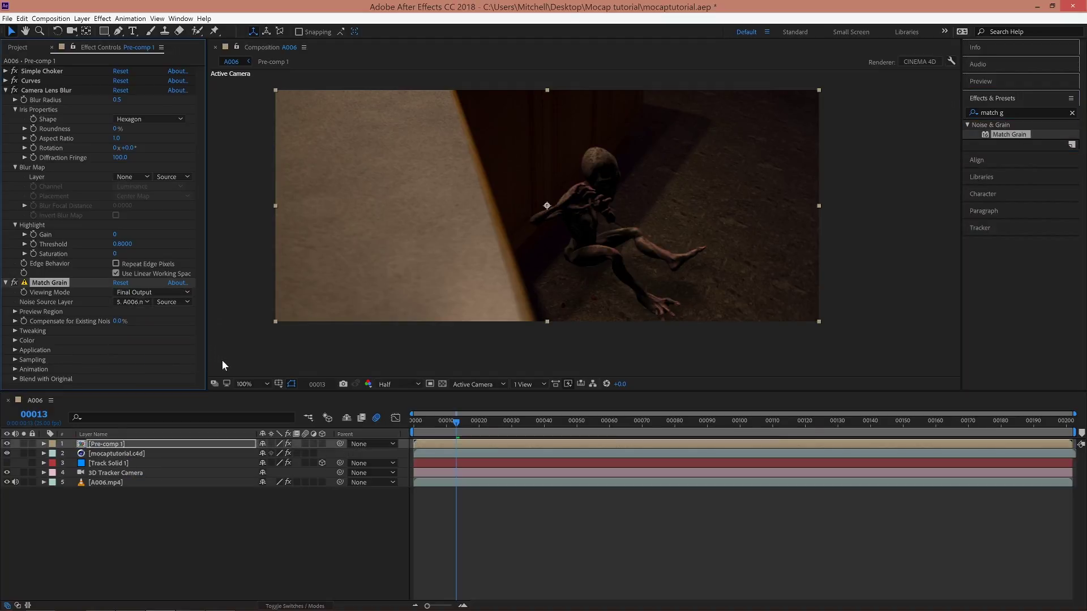
# Enable motion blur for the composition and its layers.
pyautogui.click(377, 418)
pyautogui.moveTo(305, 464); pyautogui.dragTo(304, 482)
# Duplicate A006.mp4 to the top of the stack, mask the foreground countertop at frame 0, and keyframe the mask path.
pyautogui.moveTo(456, 421); pyautogui.dragTo(405, 423)
pyautogui.click(503, 74)
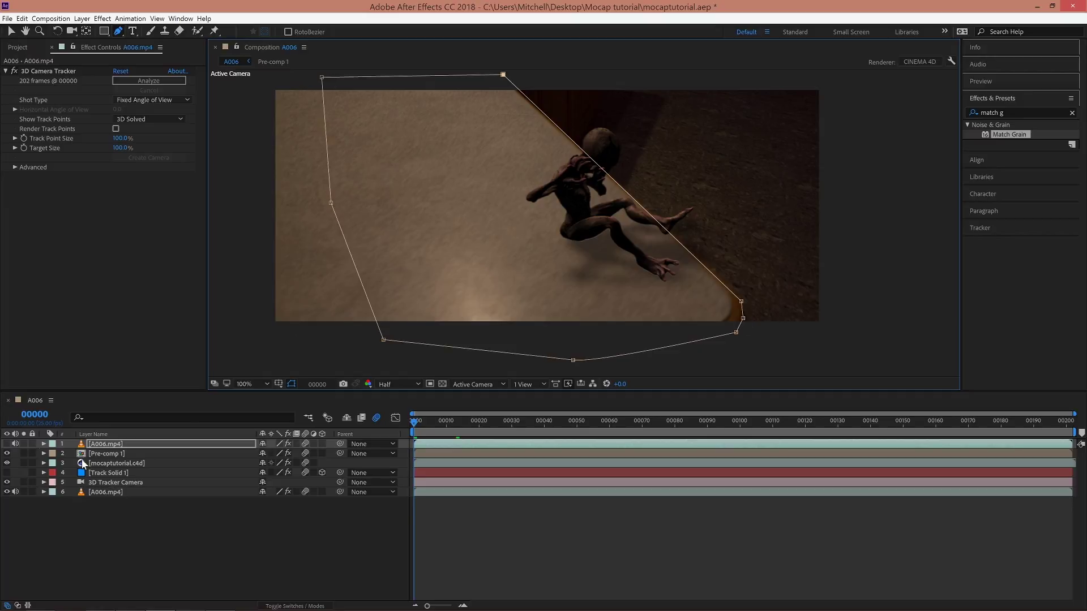
pyautogui.hotkey('alt', 'm')
# At frame 4, move and transform the countertop mask to follow the counter edge, adding a mask path keyframe.
pyautogui.press('pagedown')
pyautogui.press('pagedown')
pyautogui.press('pagedown')
pyautogui.press('pagedown')
pyautogui.press('pagedown')
pyautogui.press('pageup')
pyautogui.press('v')
pyautogui.hotkey('ctrl', 't')
pyautogui.moveTo(539, 226); pyautogui.dragTo(509, 241)
pyautogui.moveTo(723, 94); pyautogui.dragTo(737, 120)
pyautogui.moveTo(517, 272); pyautogui.dragTo(519, 274)
# At frame 2, nudge the countertop mask back onto the counter edge with another mask path keyframe.
pyautogui.moveTo(428, 422); pyautogui.dragTo(423, 420)
pyautogui.hotkey('ctrl', 't')
pyautogui.moveTo(516, 240); pyautogui.dragTo(517, 242)
# Keyframe the countertop mask path at frames 8 and 17, moving and rotating it to follow the counter edge.
pyautogui.press('pagedown')
pyautogui.press('pagedown')
pyautogui.press('pagedown')
pyautogui.press('pagedown')
pyautogui.press('pagedown')
pyautogui.press('pagedown')
pyautogui.doubleClick(561, 199)
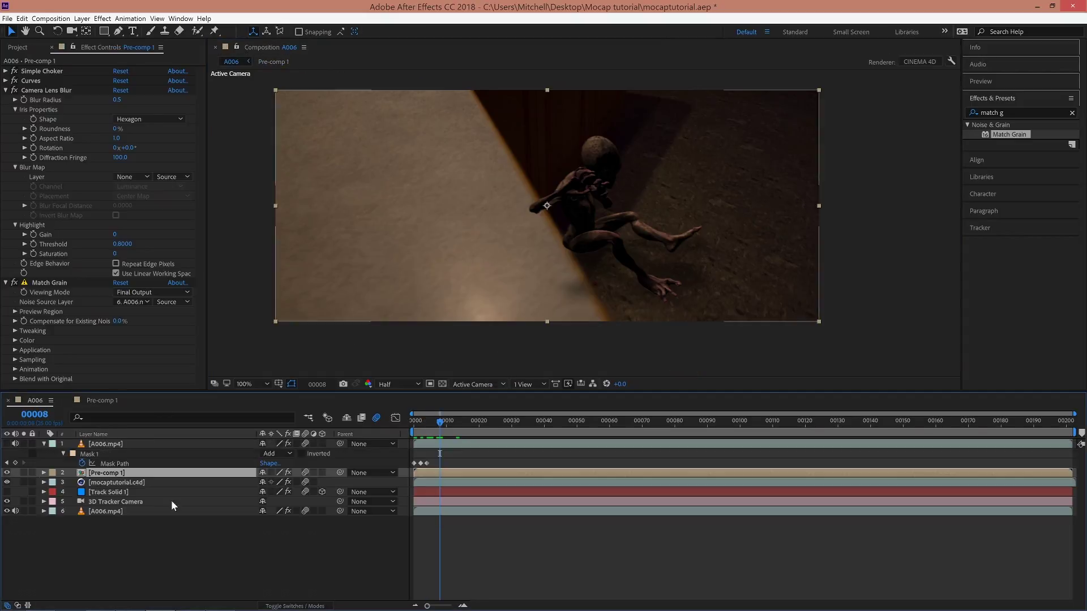
pyautogui.moveTo(447, 421); pyautogui.dragTo(470, 425)
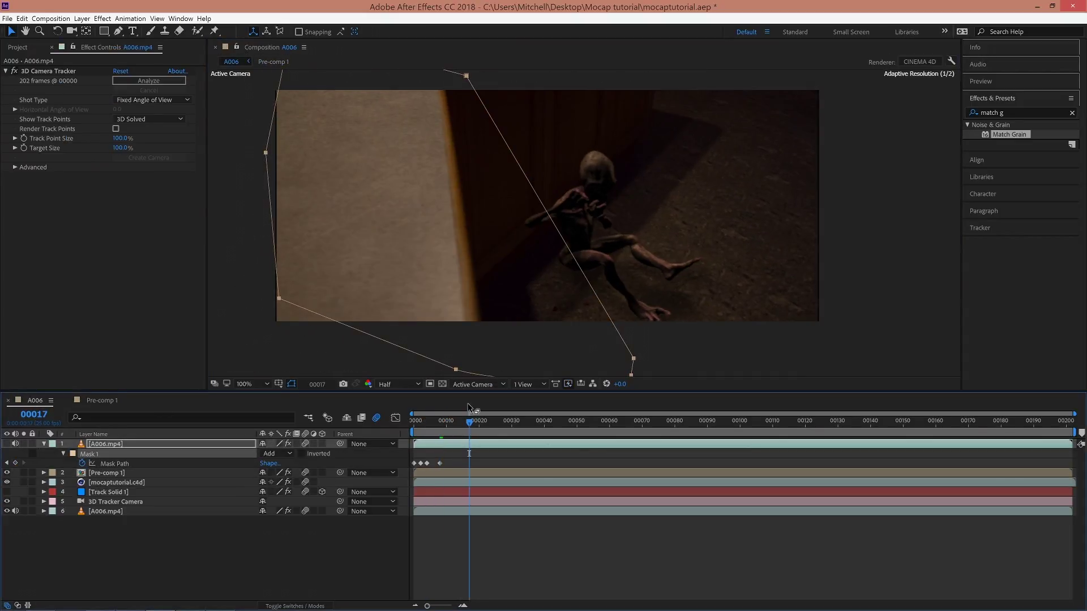
pyautogui.moveTo(493, 238); pyautogui.dragTo(427, 250)
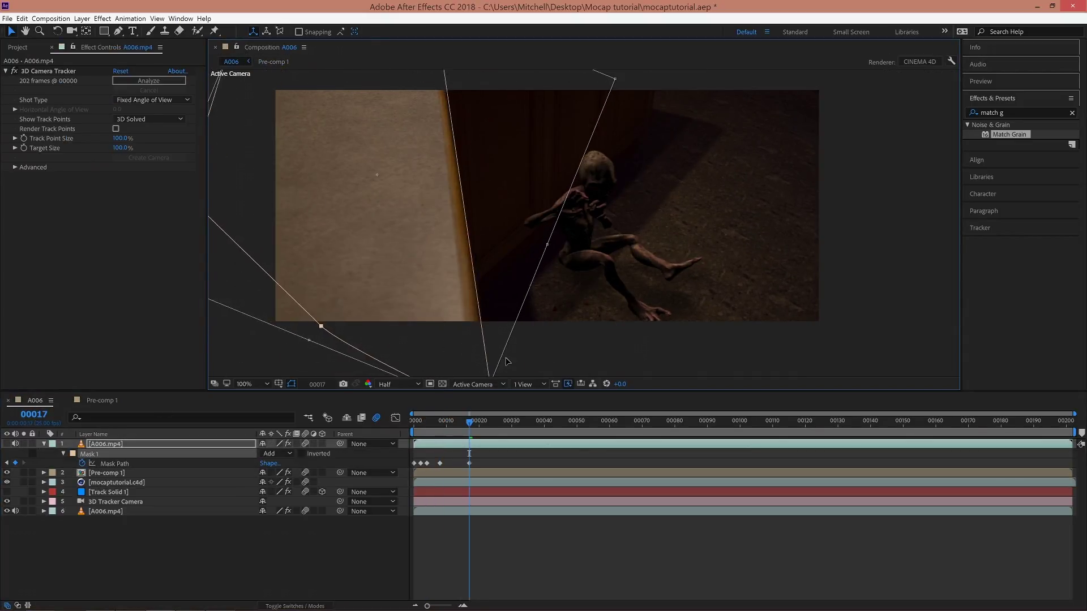
# Set the countertop mask's feather to 8 pixels and shift the whole mask slightly outward at frame 0.
pyautogui.press('f')
pyautogui.click(414, 422)
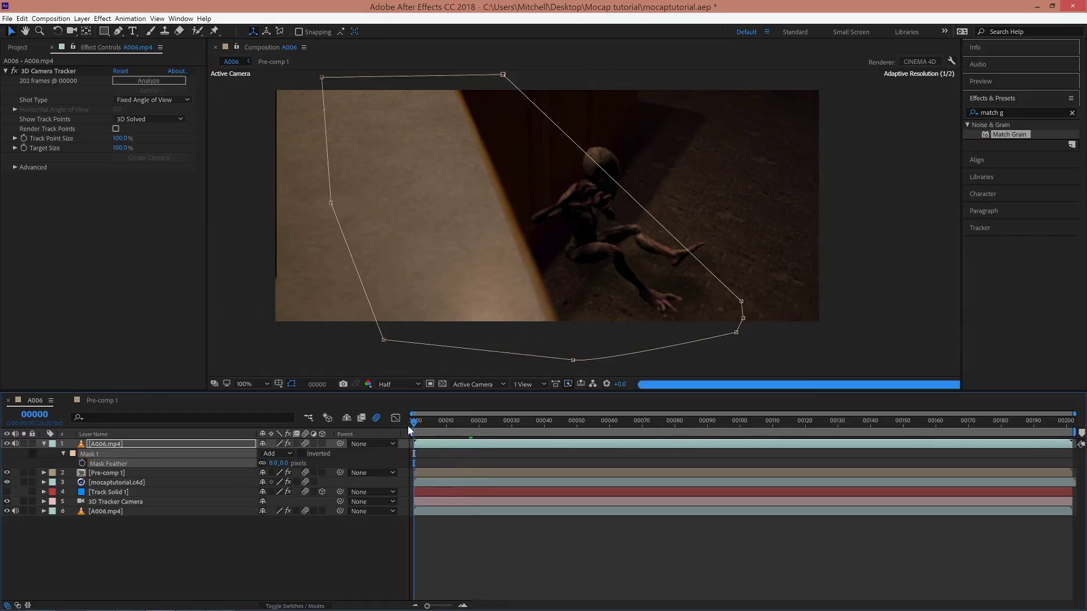
pyautogui.moveTo(741, 301); pyautogui.dragTo(747, 297)
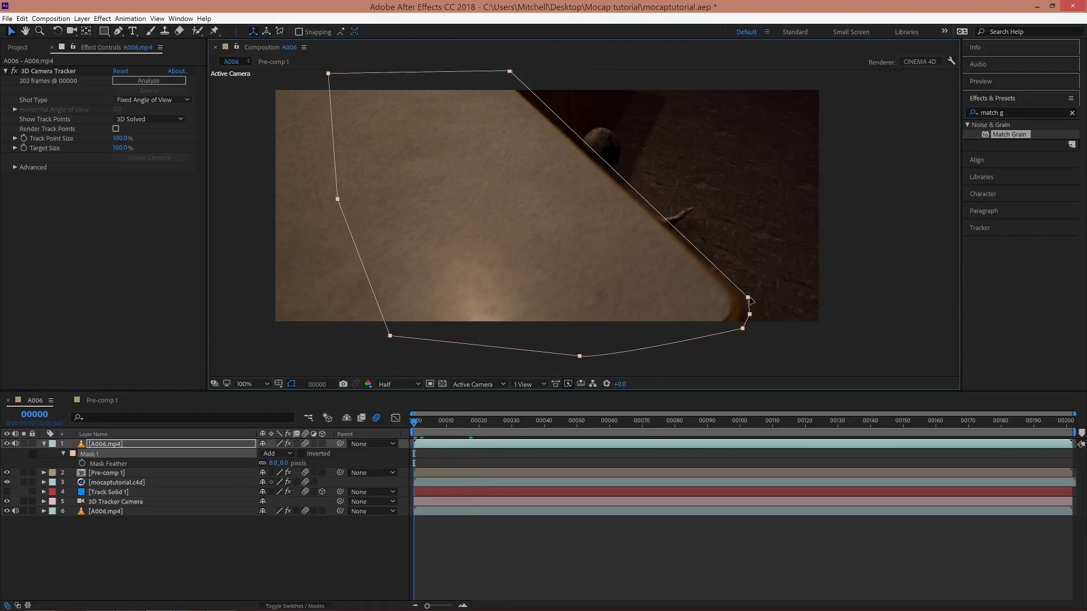
# Set the countertop mask's feather to 4 pixels and shift the mask slightly outward a few frames in.
pyautogui.press('pagedown')
pyautogui.press('pagedown')
pyautogui.press('pagedown')
pyautogui.press('pagedown')
pyautogui.press('pagedown')
pyautogui.click(283, 463)
pyautogui.write('4')
pyautogui.press('Return')
pyautogui.moveTo(618, 257); pyautogui.dragTo(625, 257)
pyautogui.press('space')
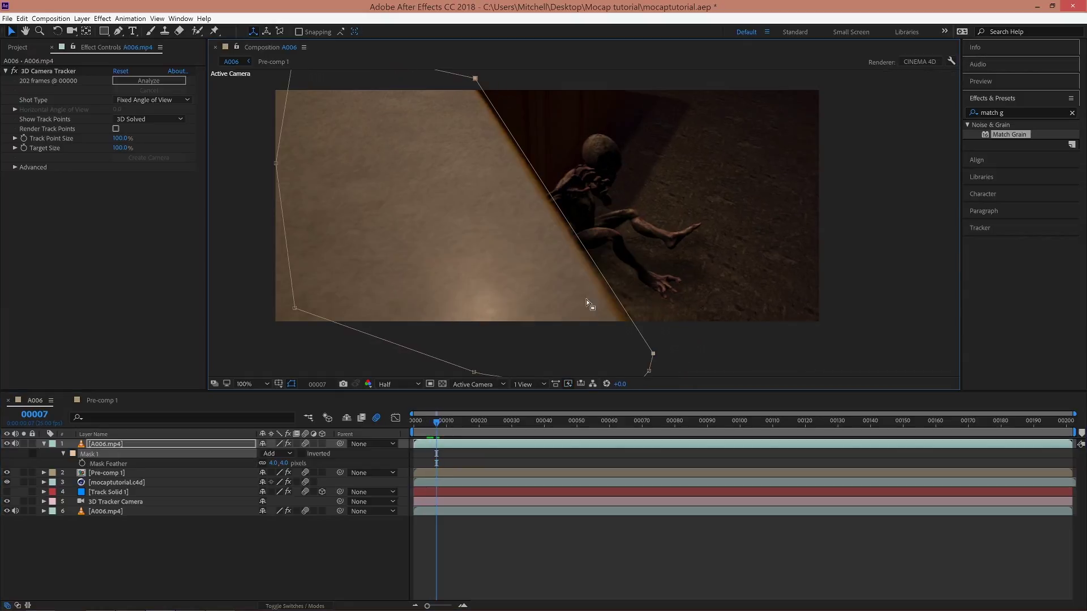